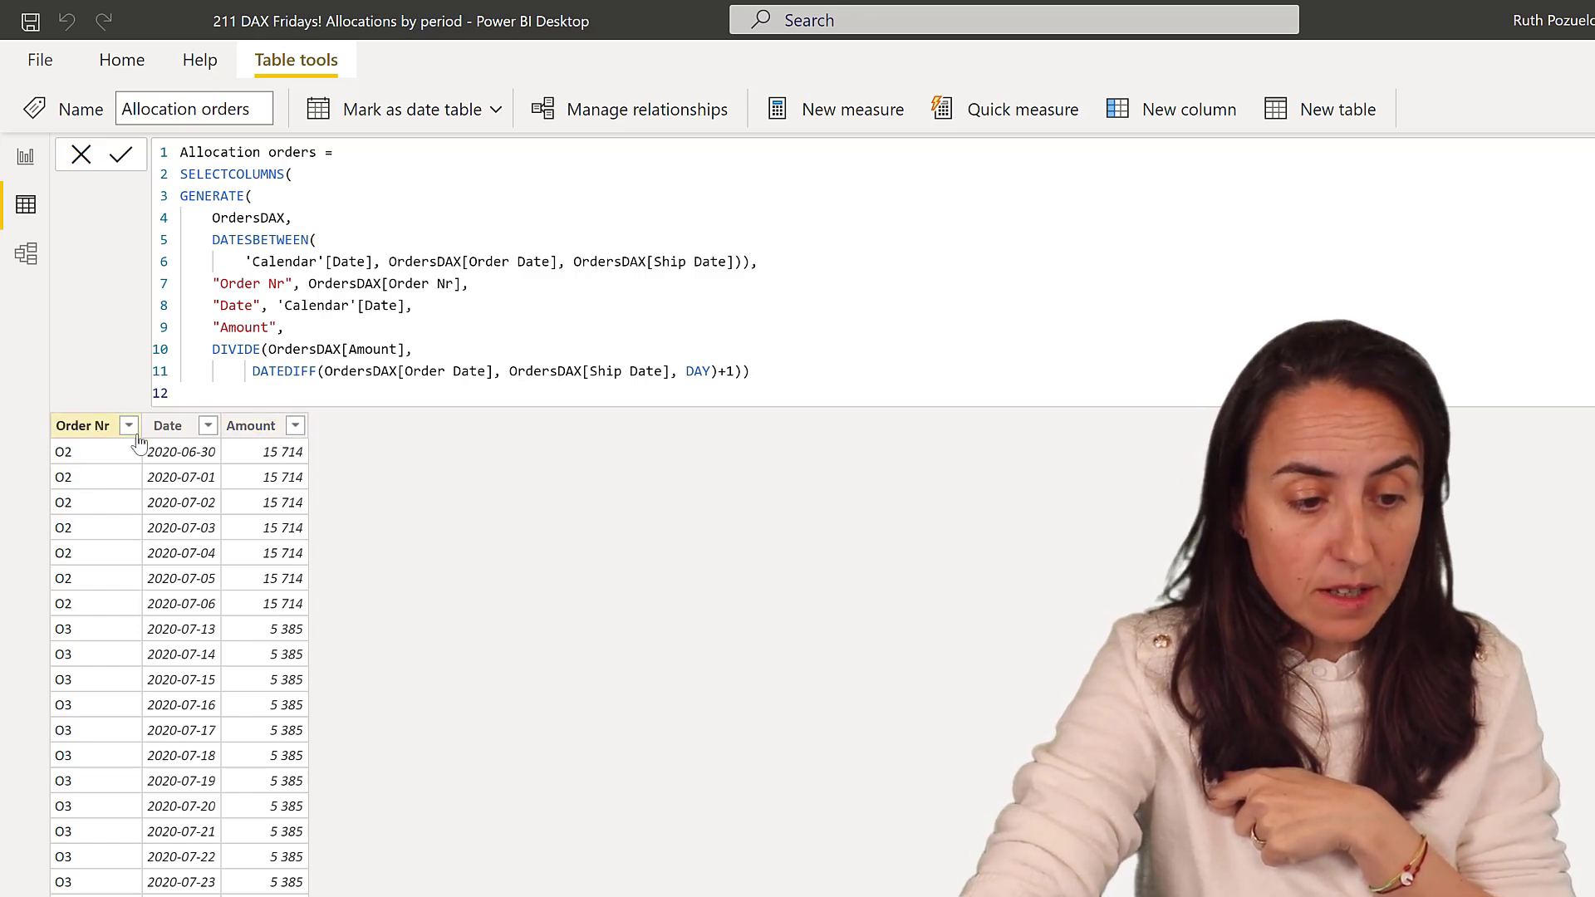
- Review the monthly allocation matrix in the report and return to the data of the Allocation orders table
left_click(21, 162)
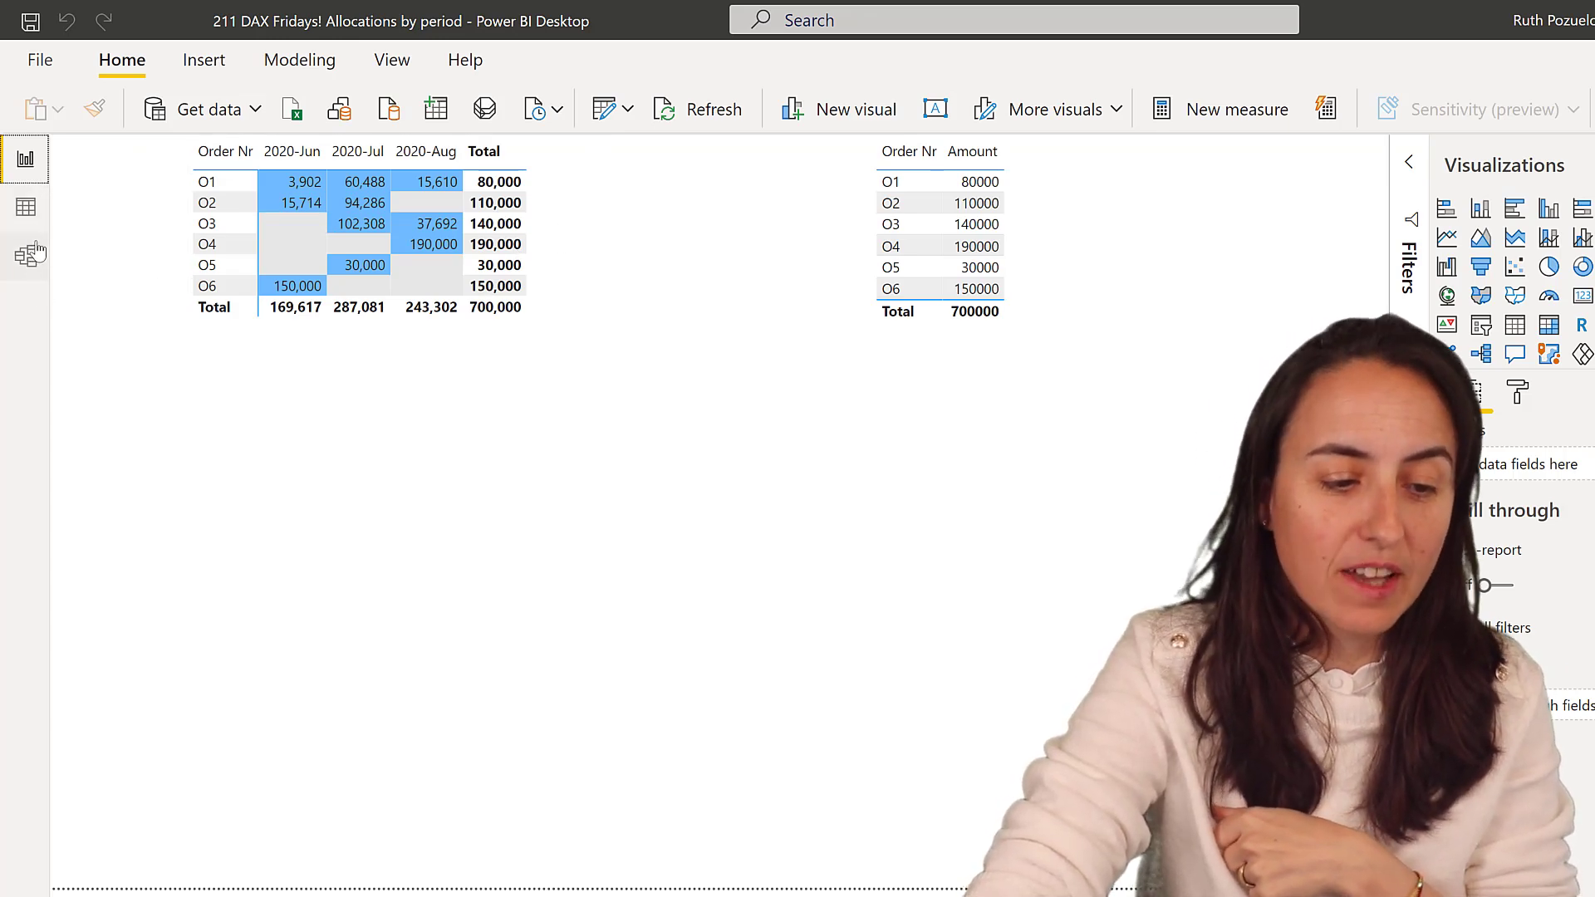
left_click(28, 207)
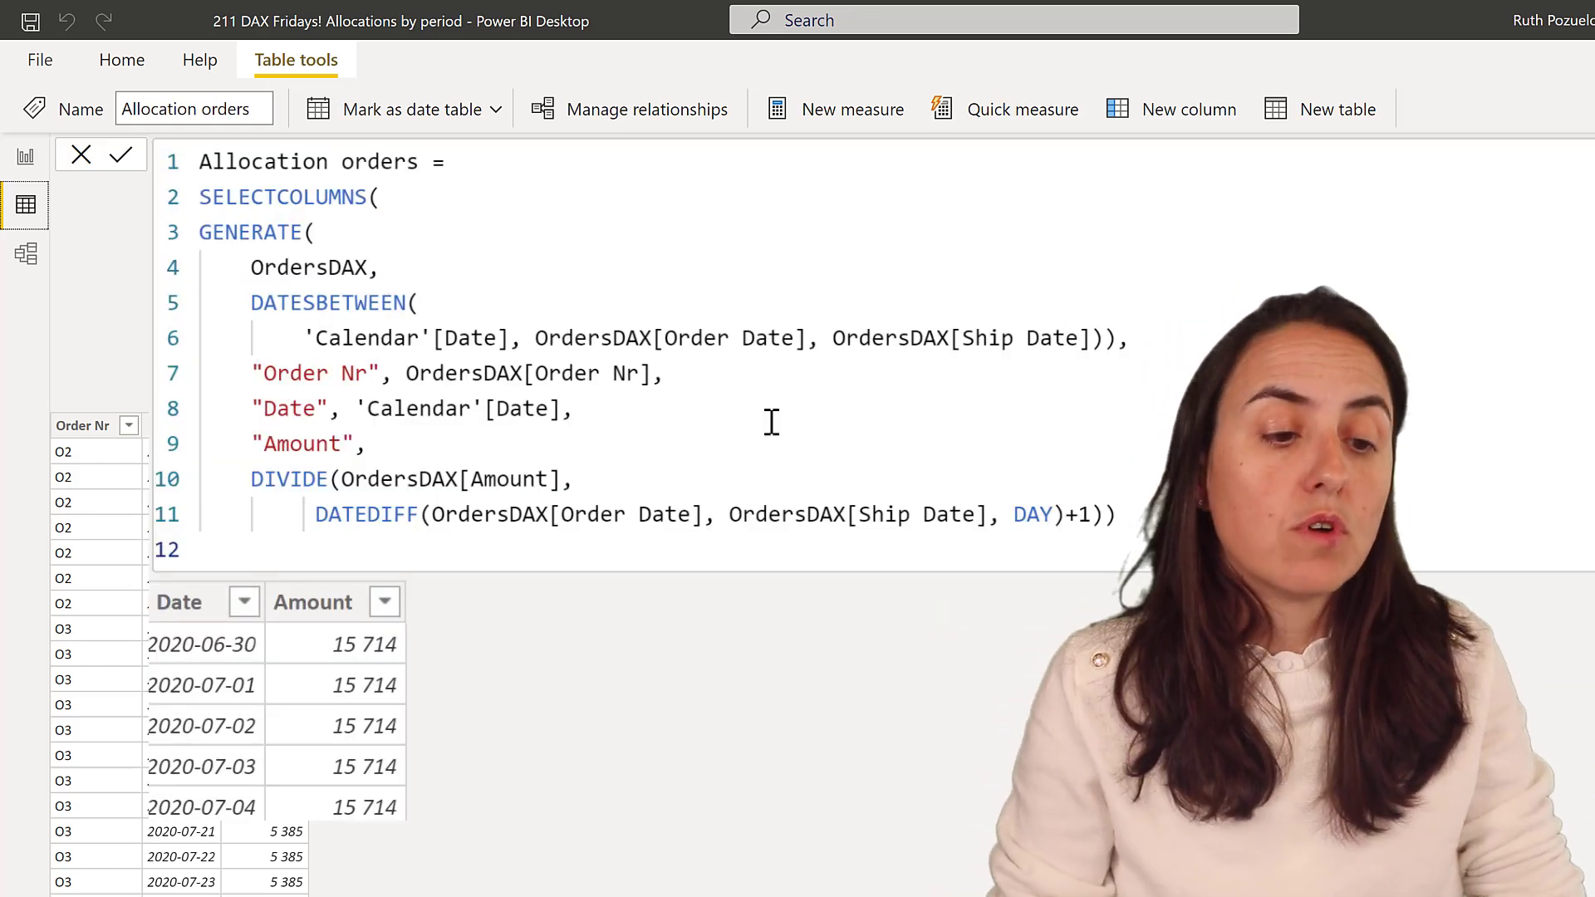
- Store the existing SELECTCOLUMNS expression of the Allocation orders table in a variable by adding VAR AllocTable = before it
left_click(532, 168)
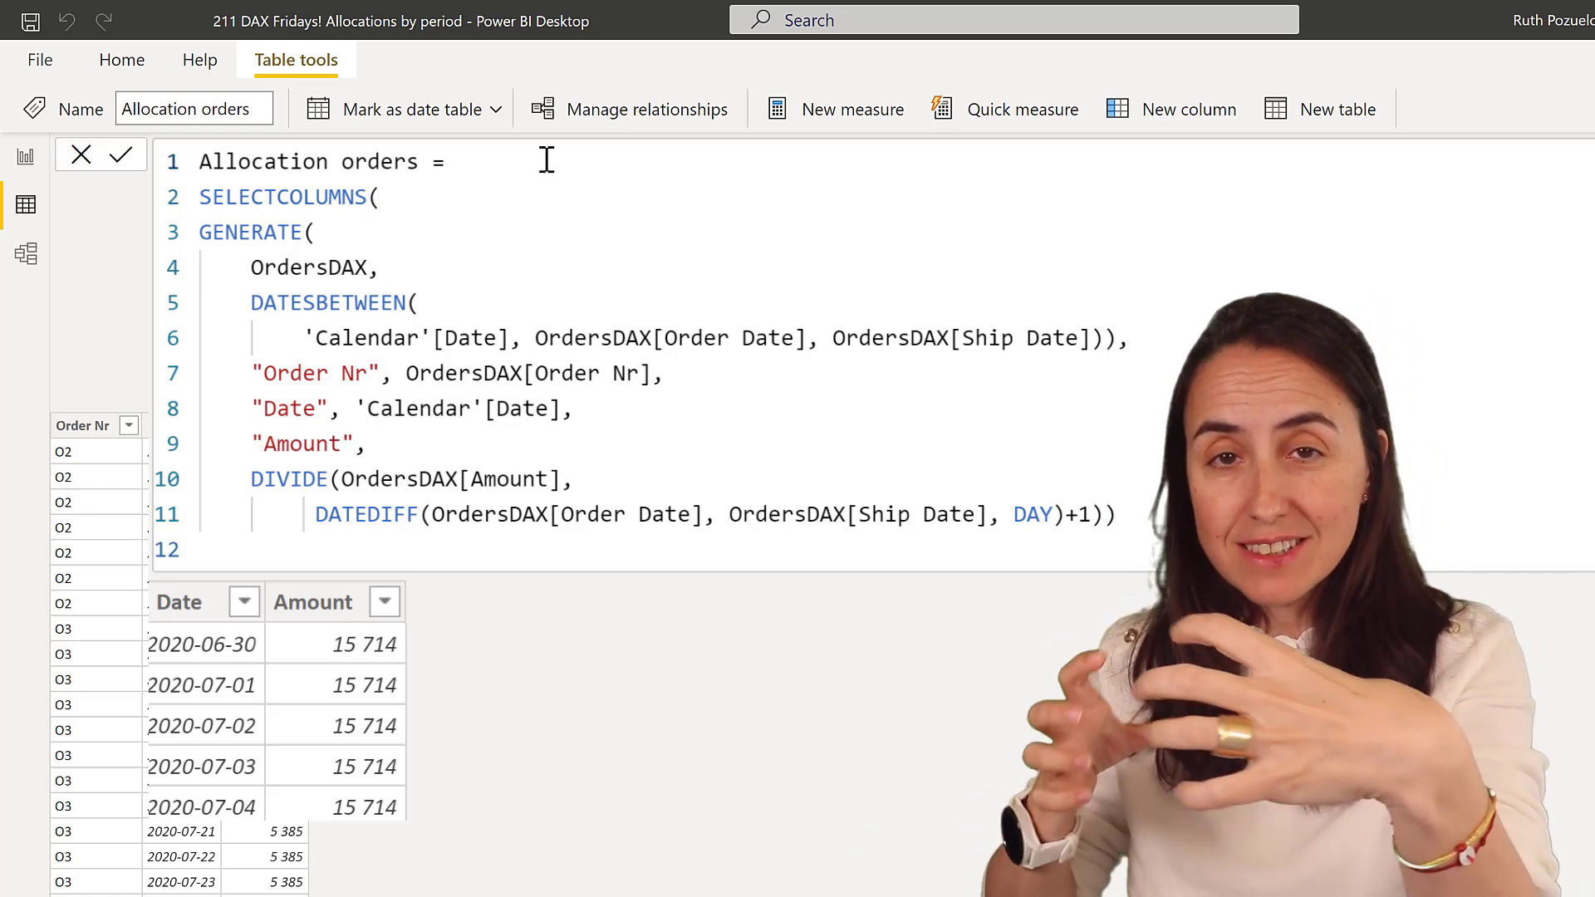
key("Return")
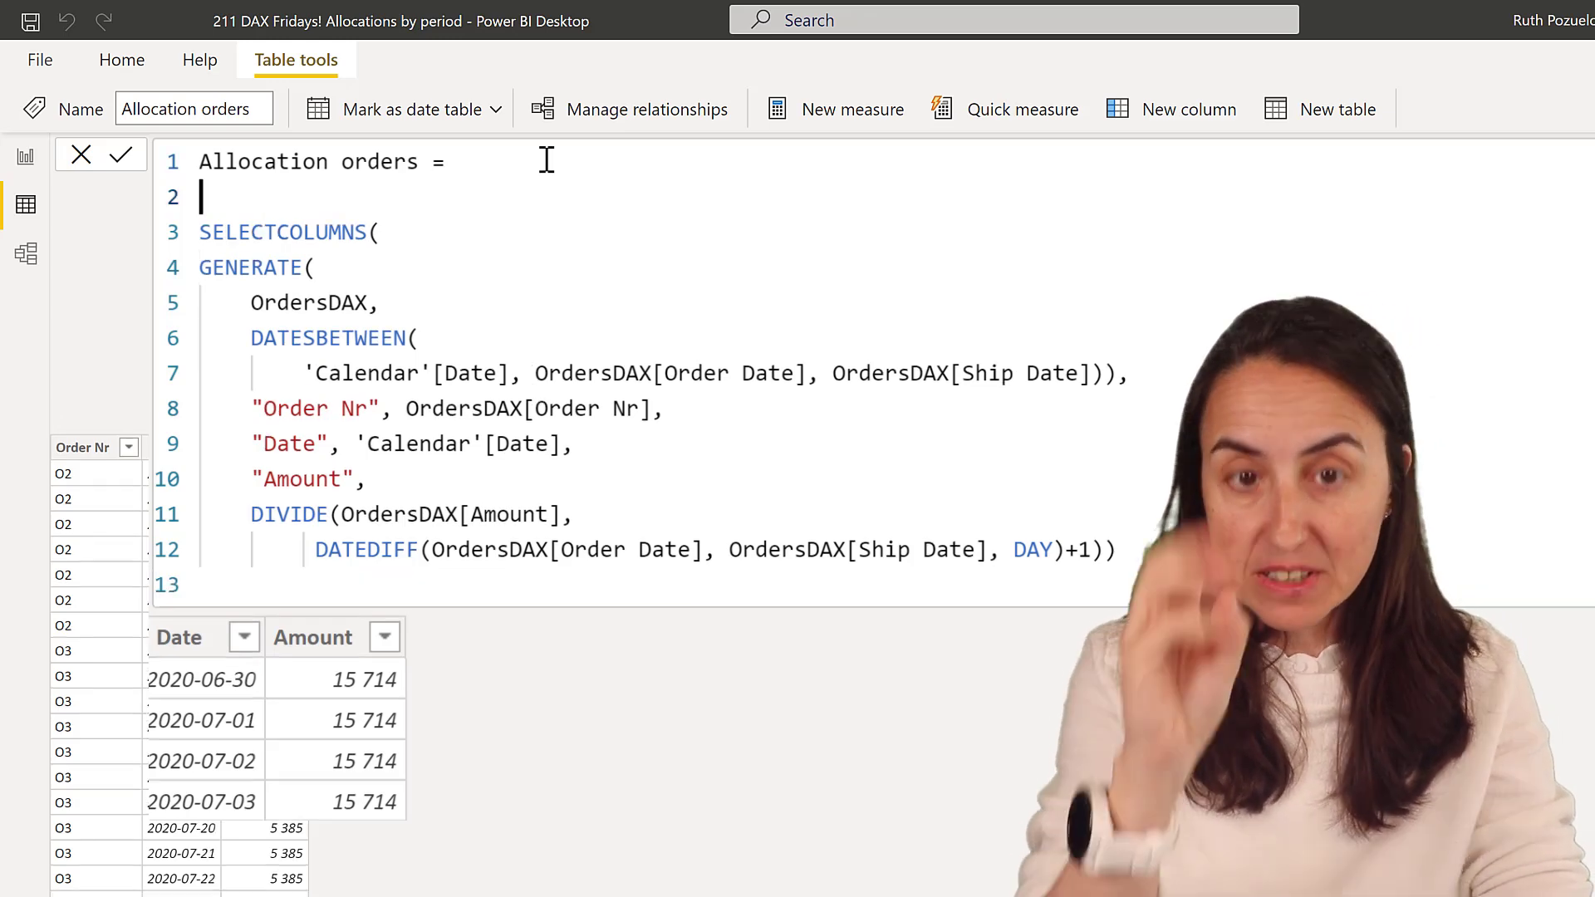
type("VAR ")
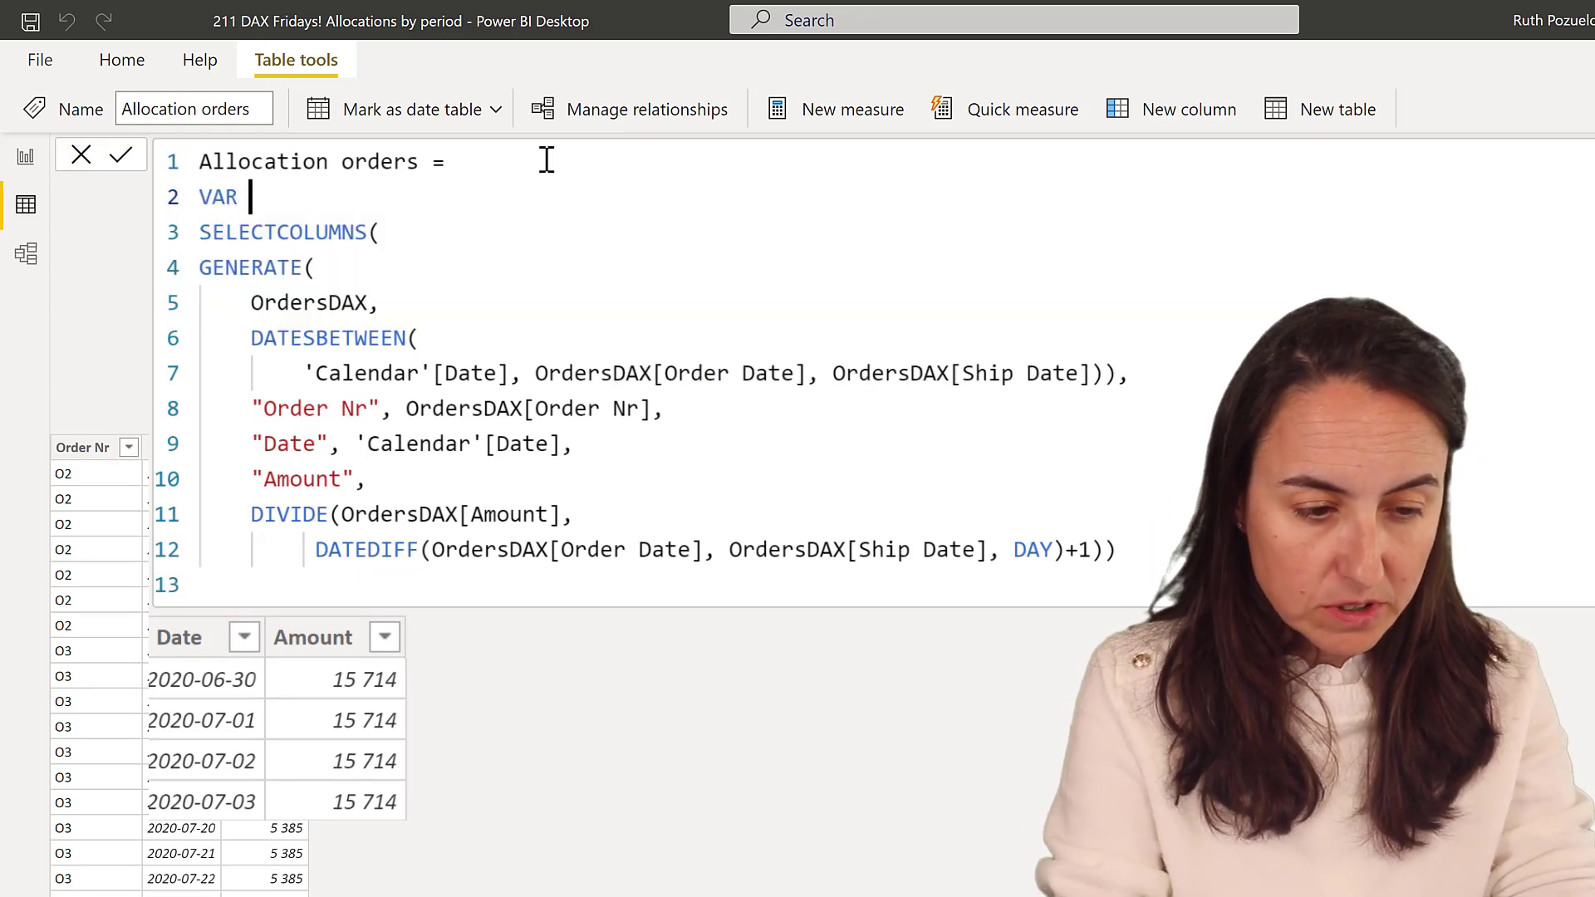
type("Alloc")
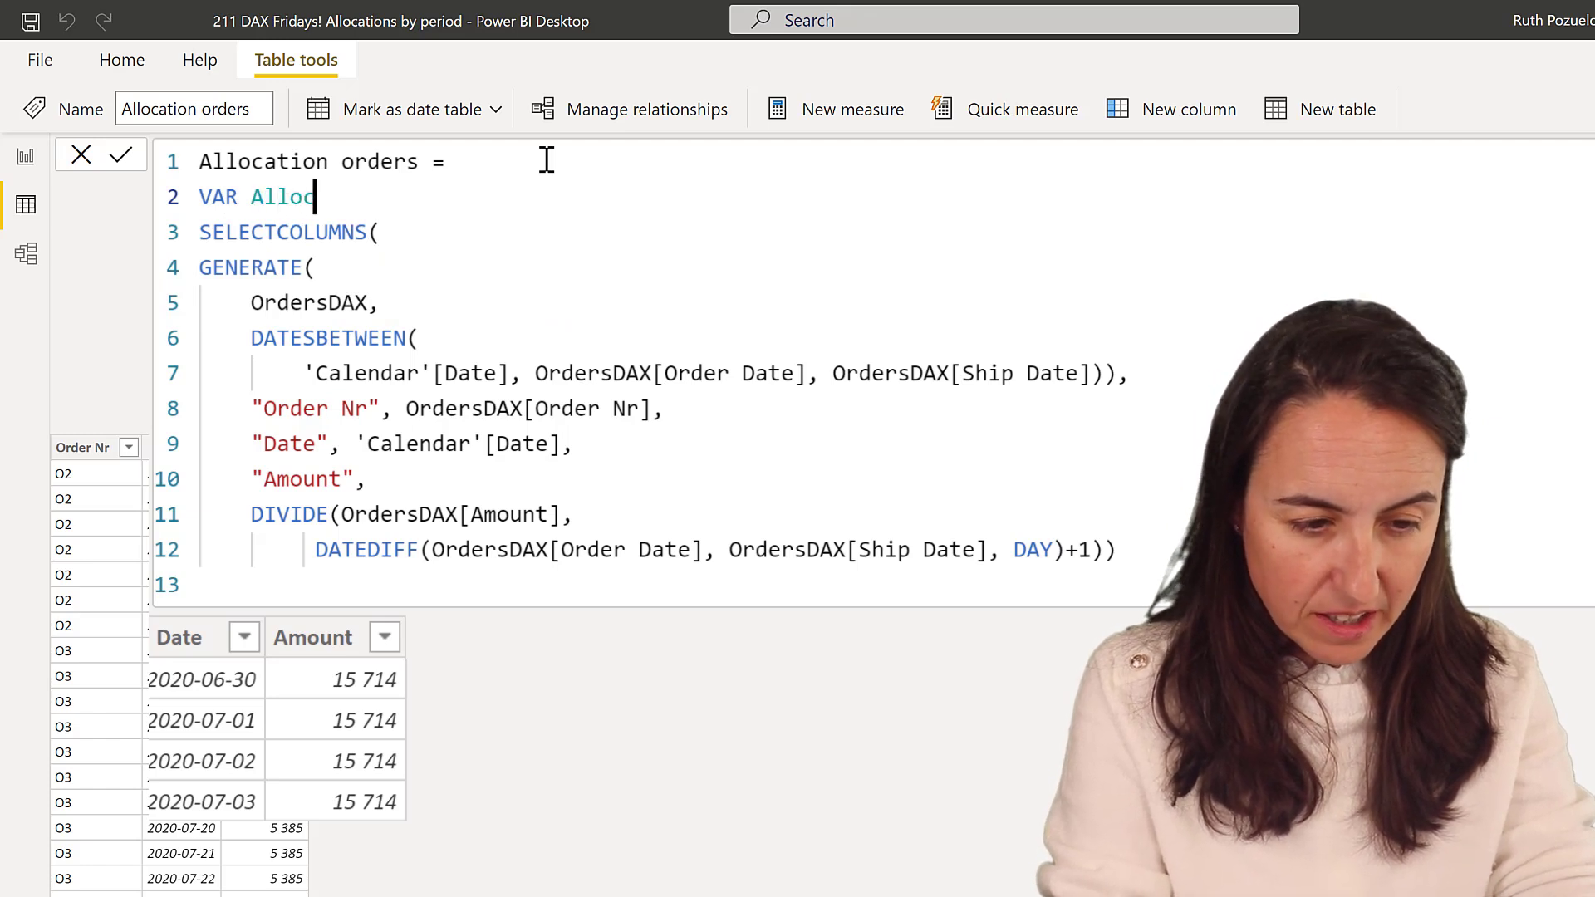
type("Table ")
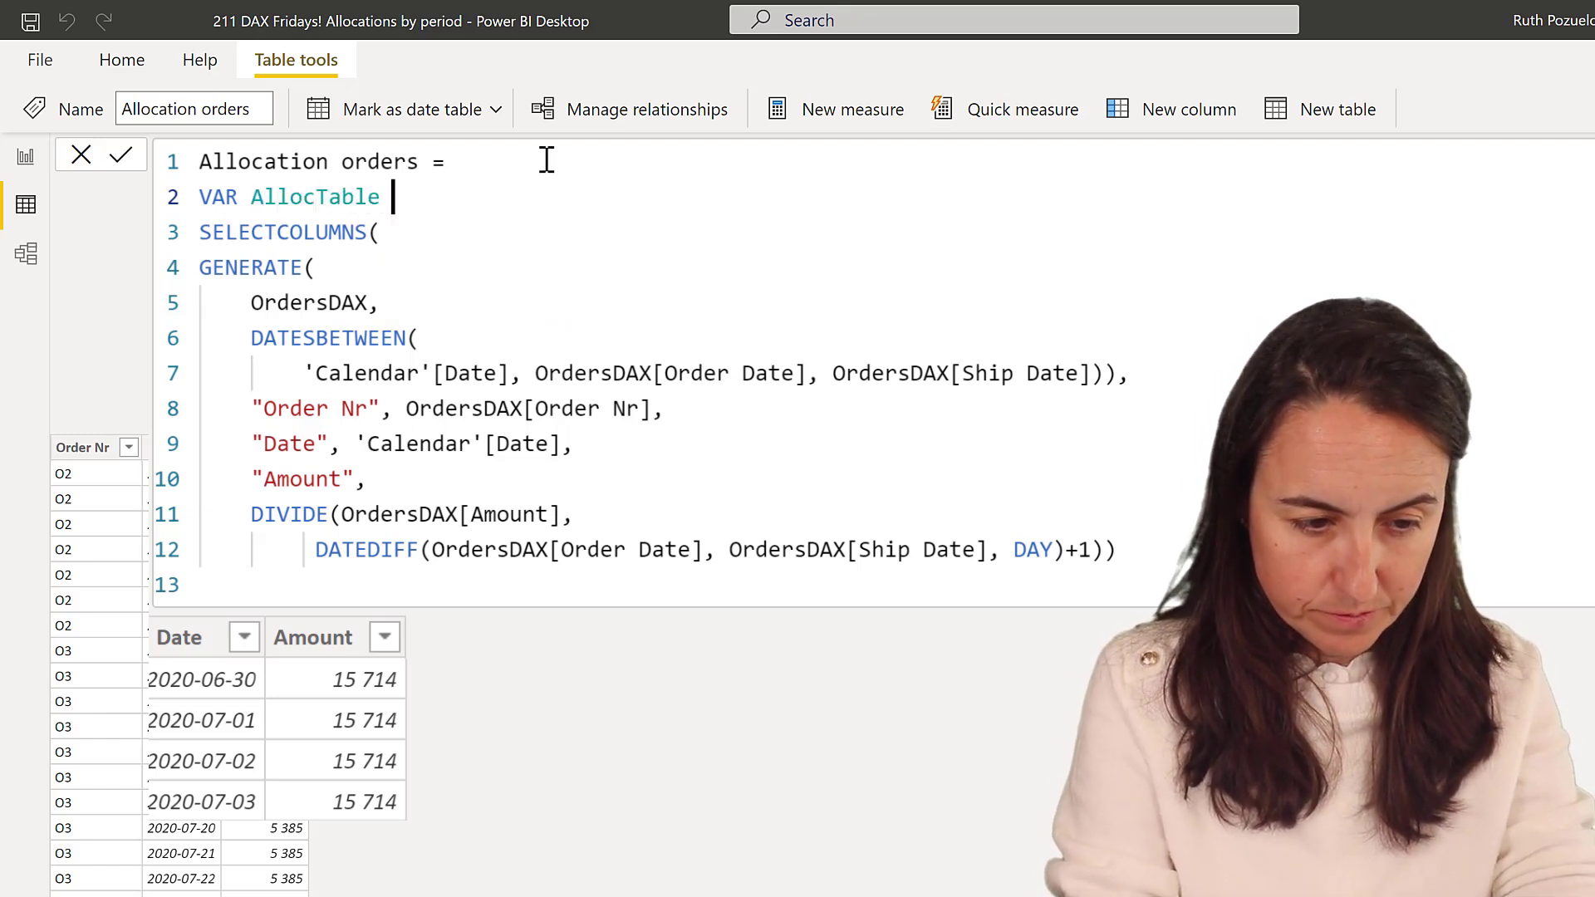
type("=")
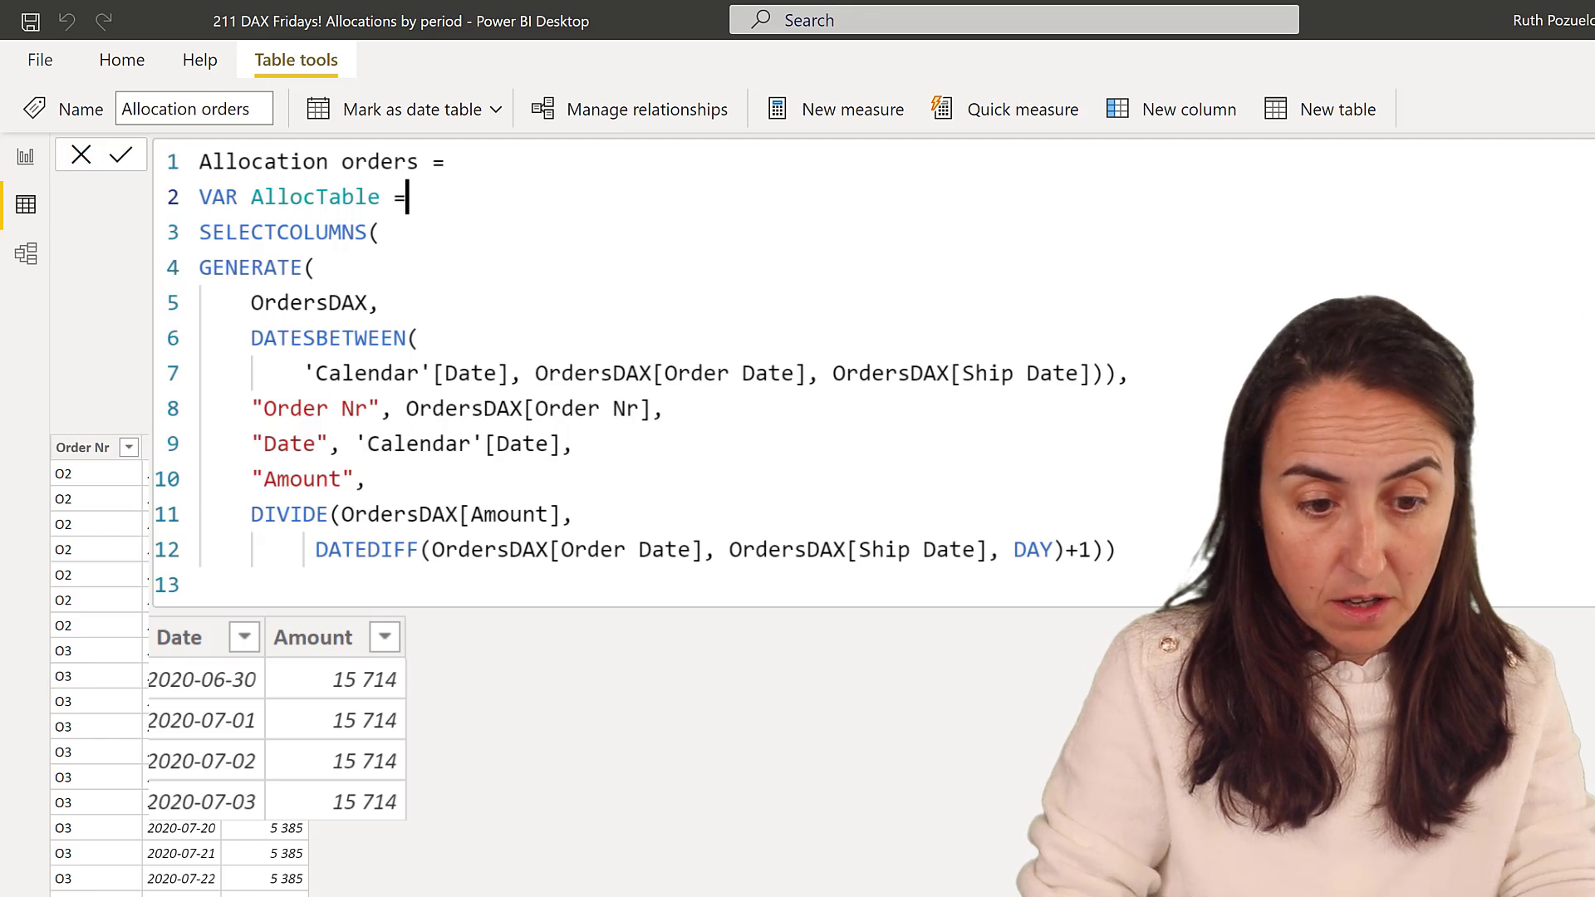
- Add a return statement below the AllocTable variable definition, separated by a blank line
left_click(1177, 559)
key("Return")
key("Return")
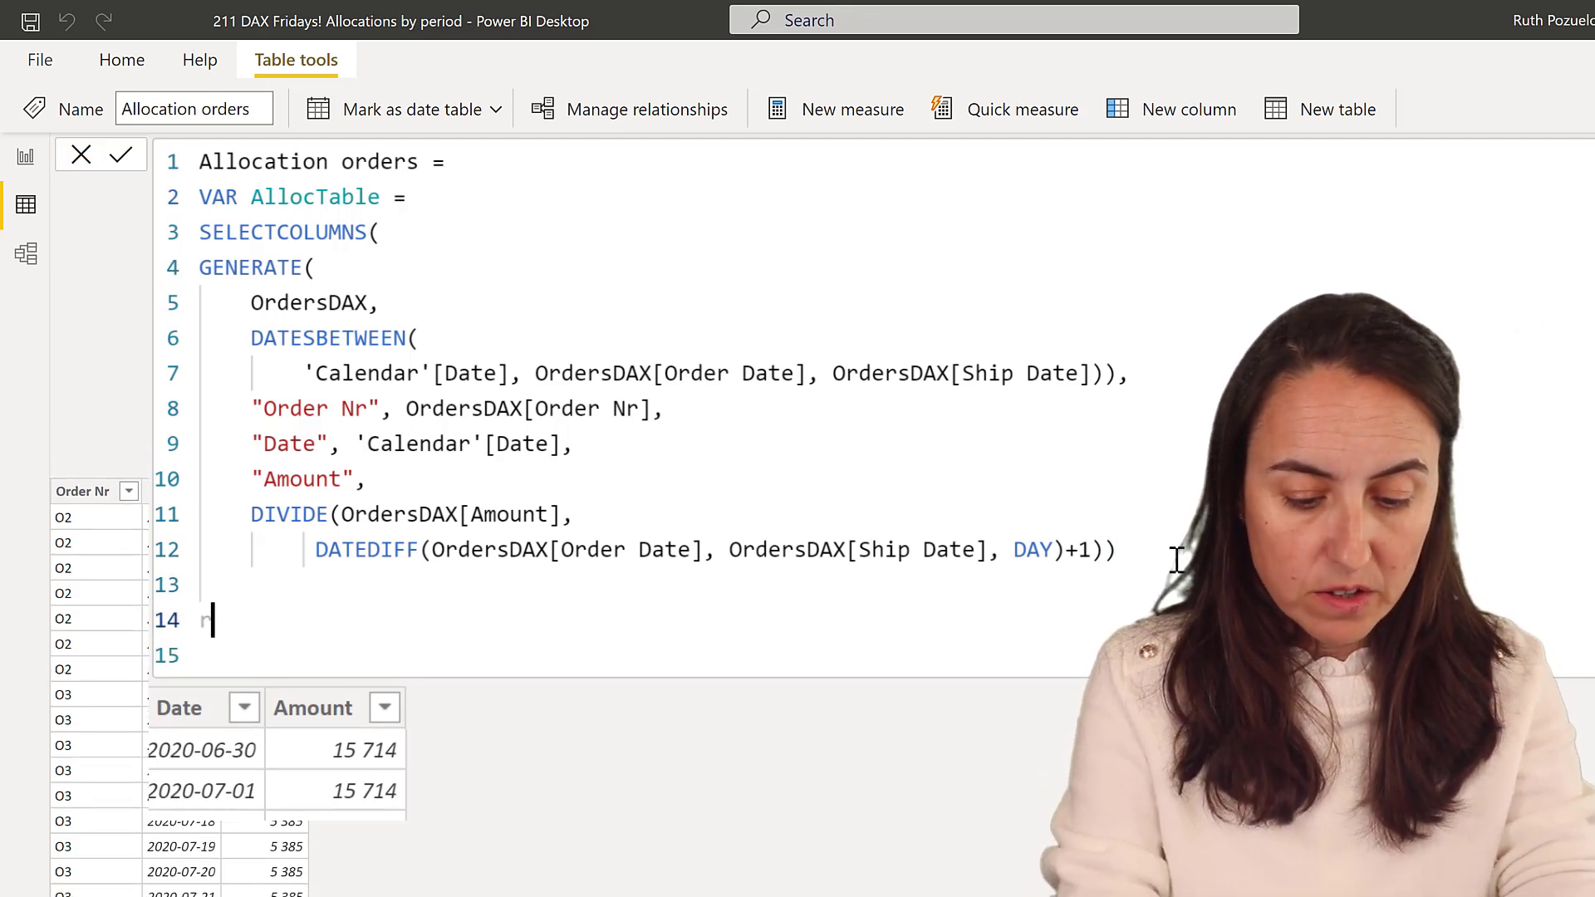
type("retr")
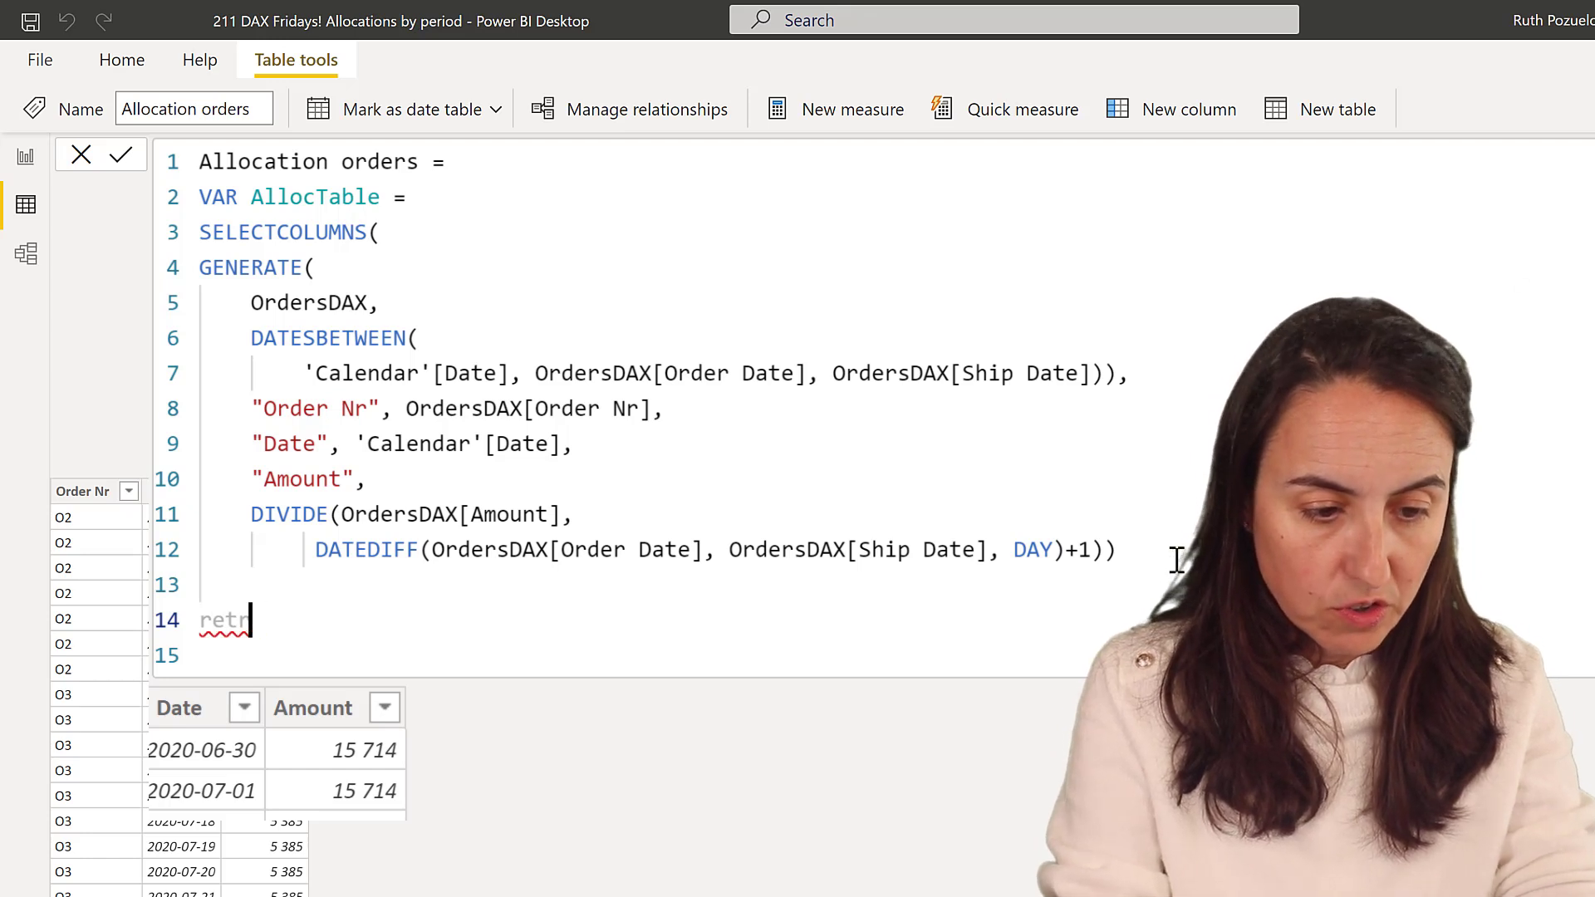
key("BackSpace")
type("urn")
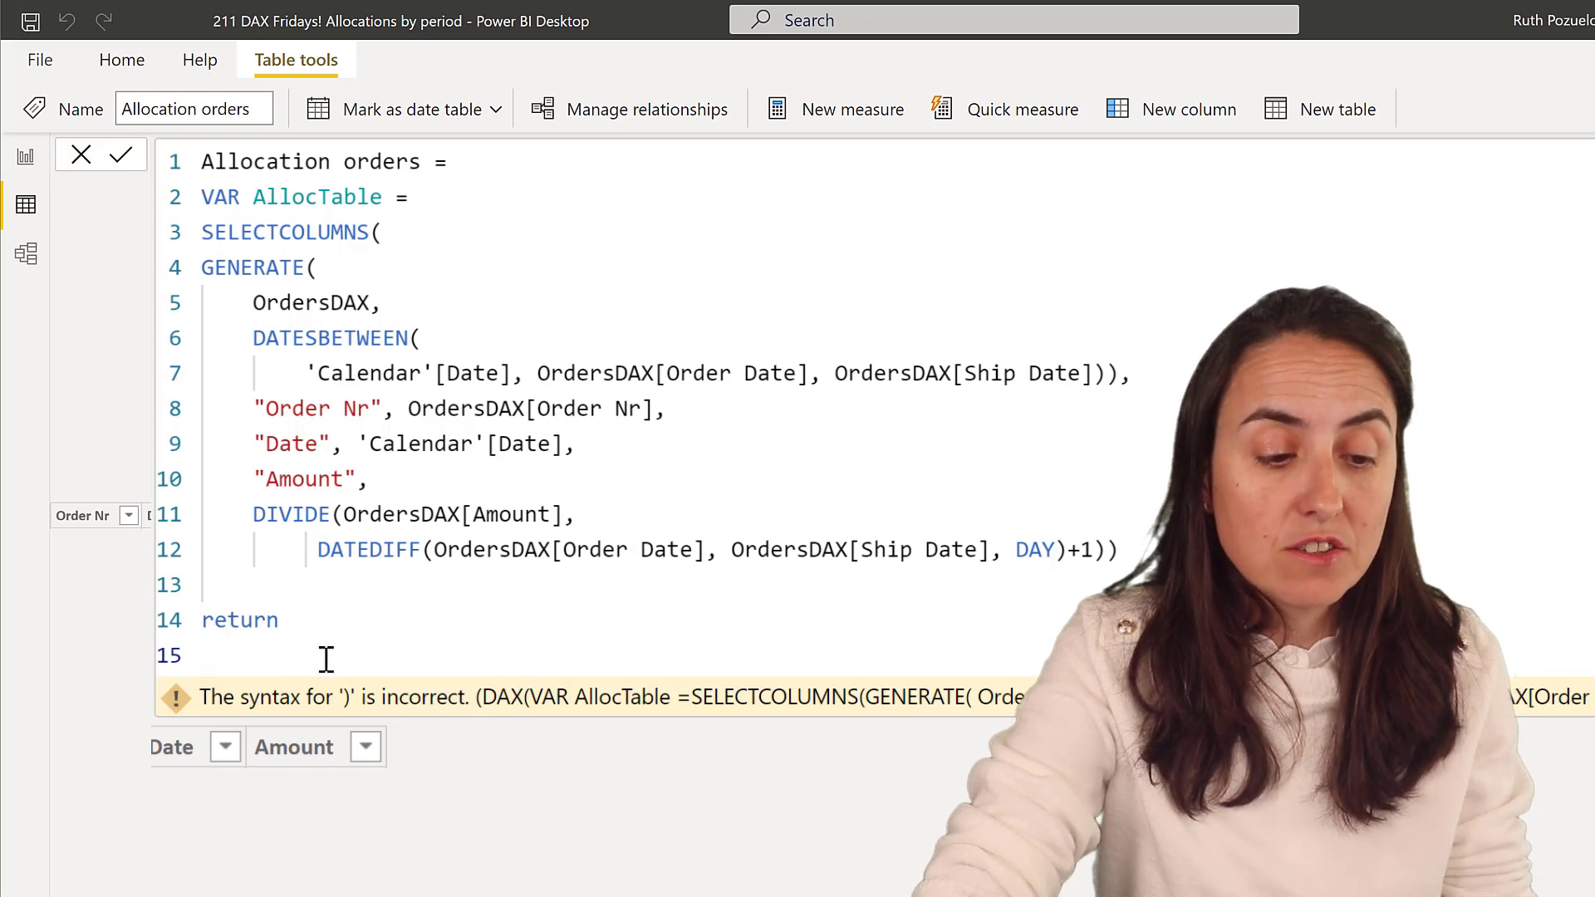
- Begin a GROUPBY function after return with AllocTable as its table argument
type("group")
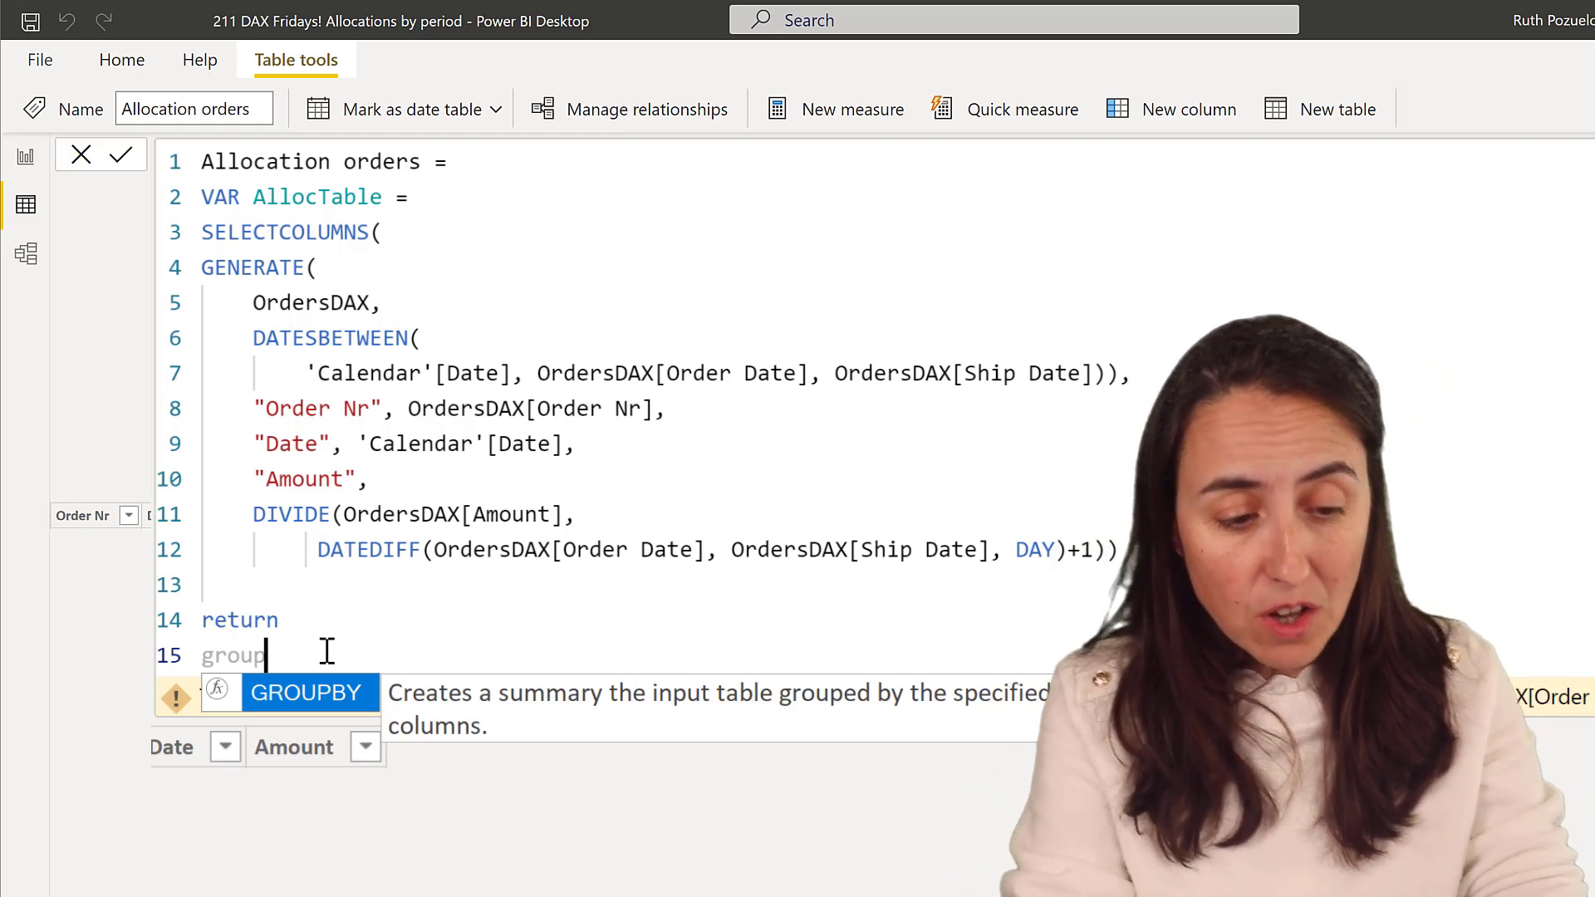
key("Tab")
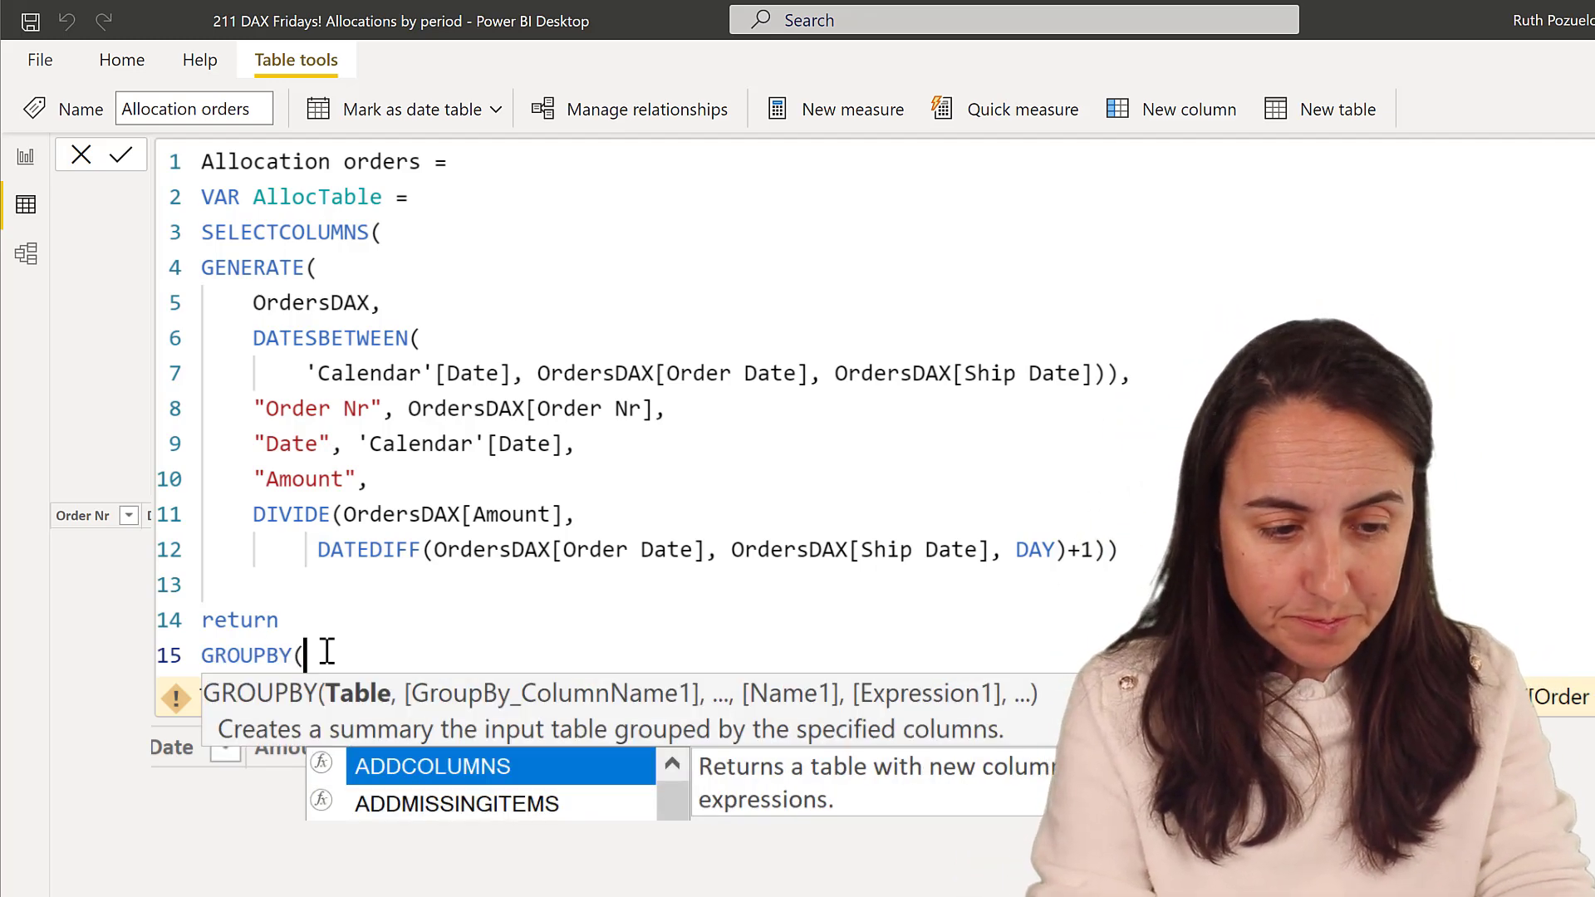
key("shift+Return")
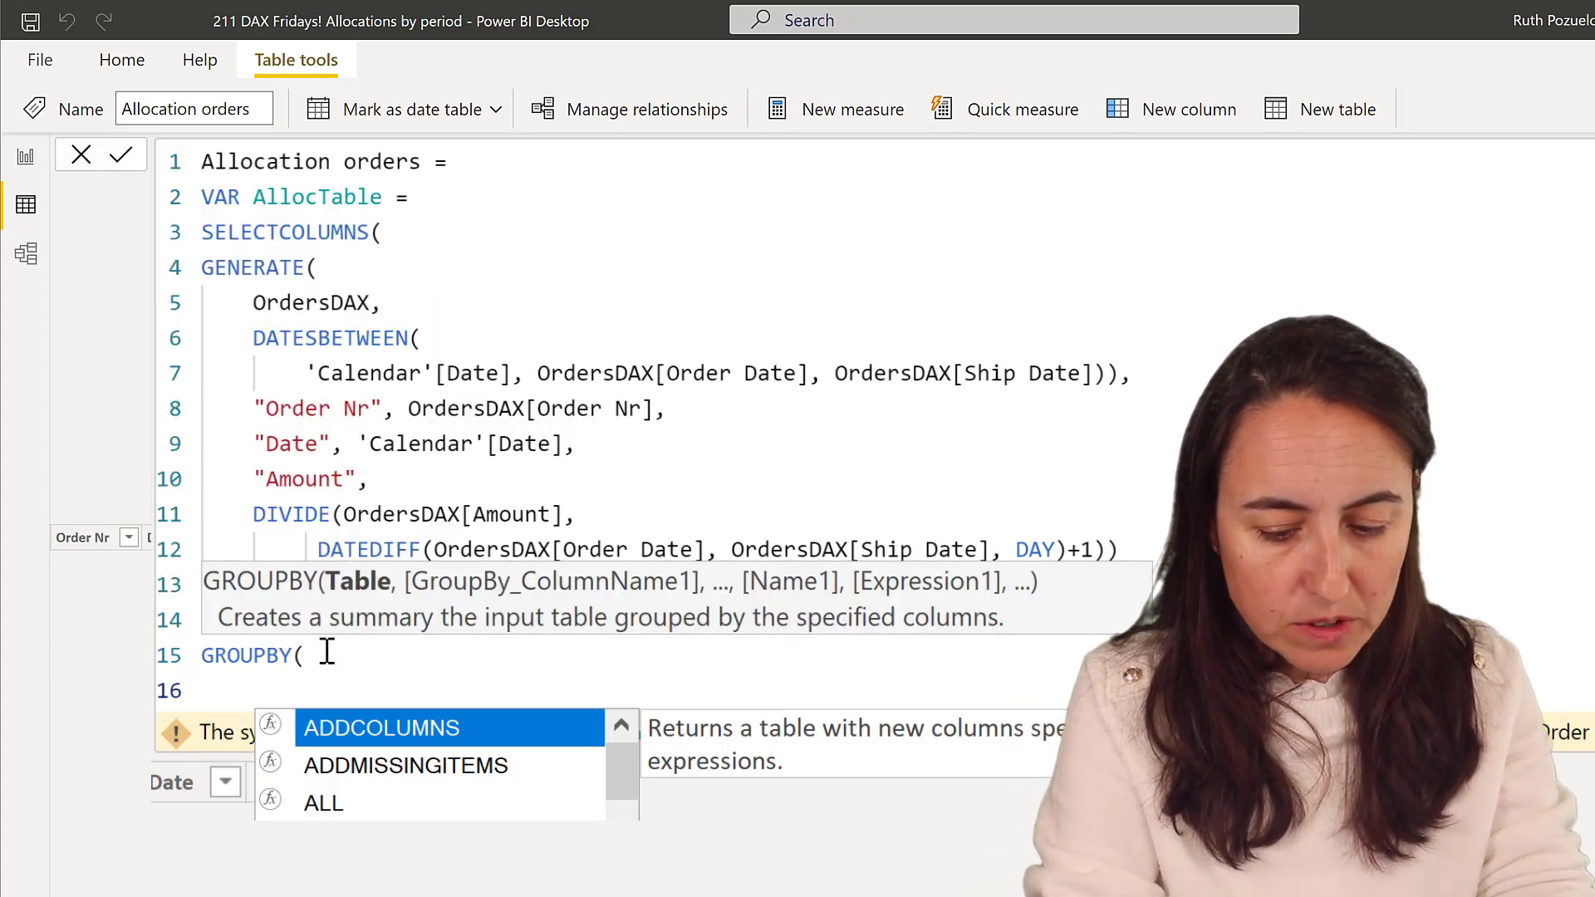
type("AllocTable")
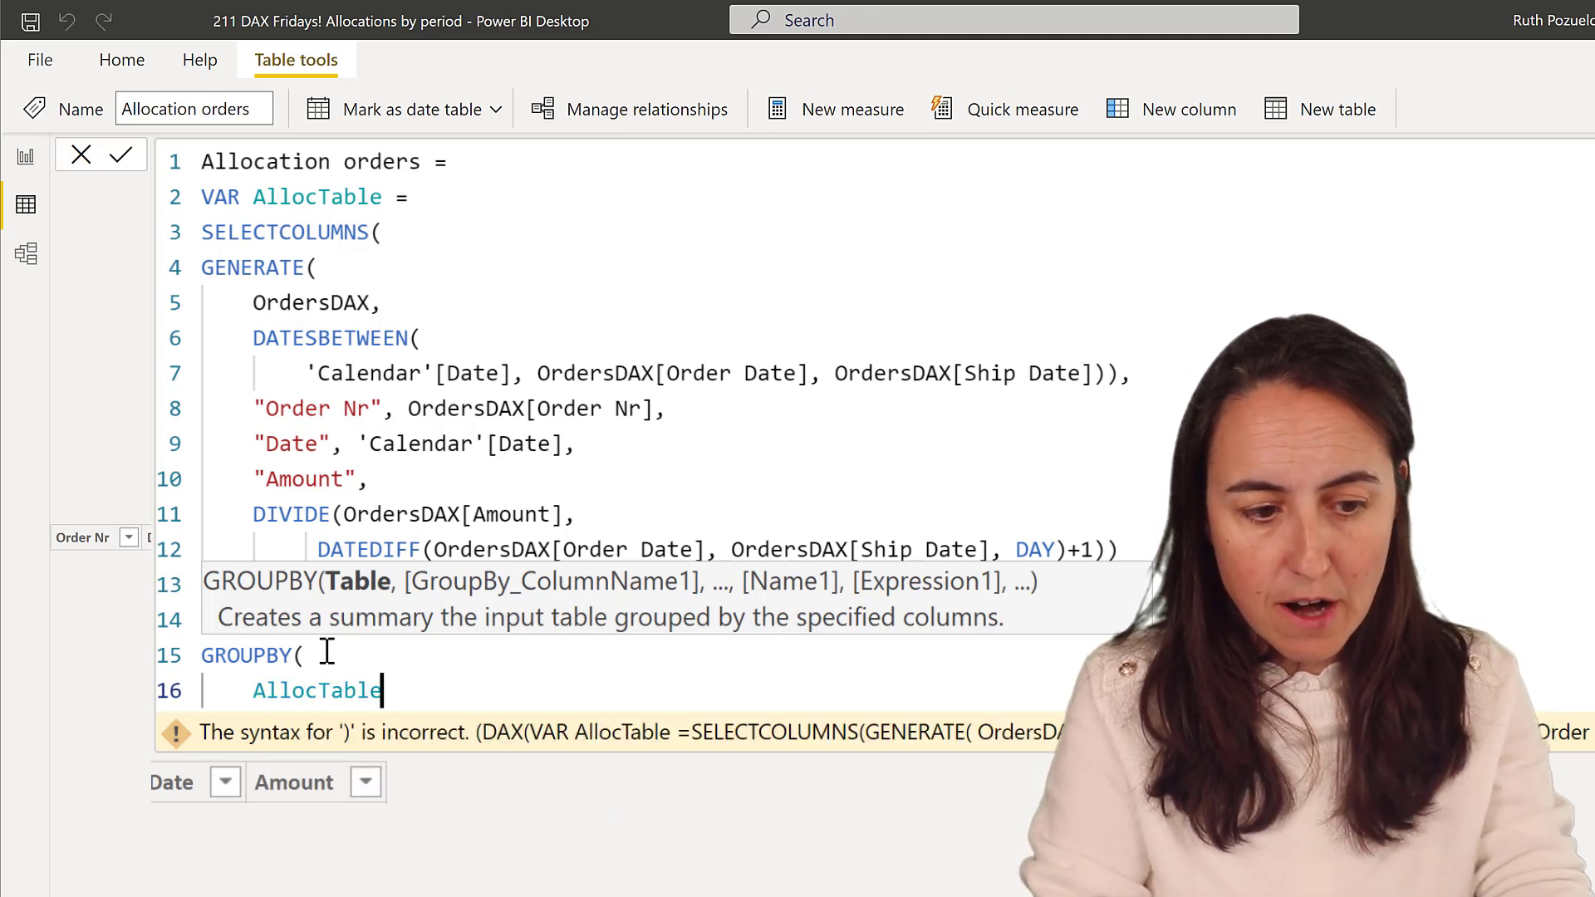
type(",")
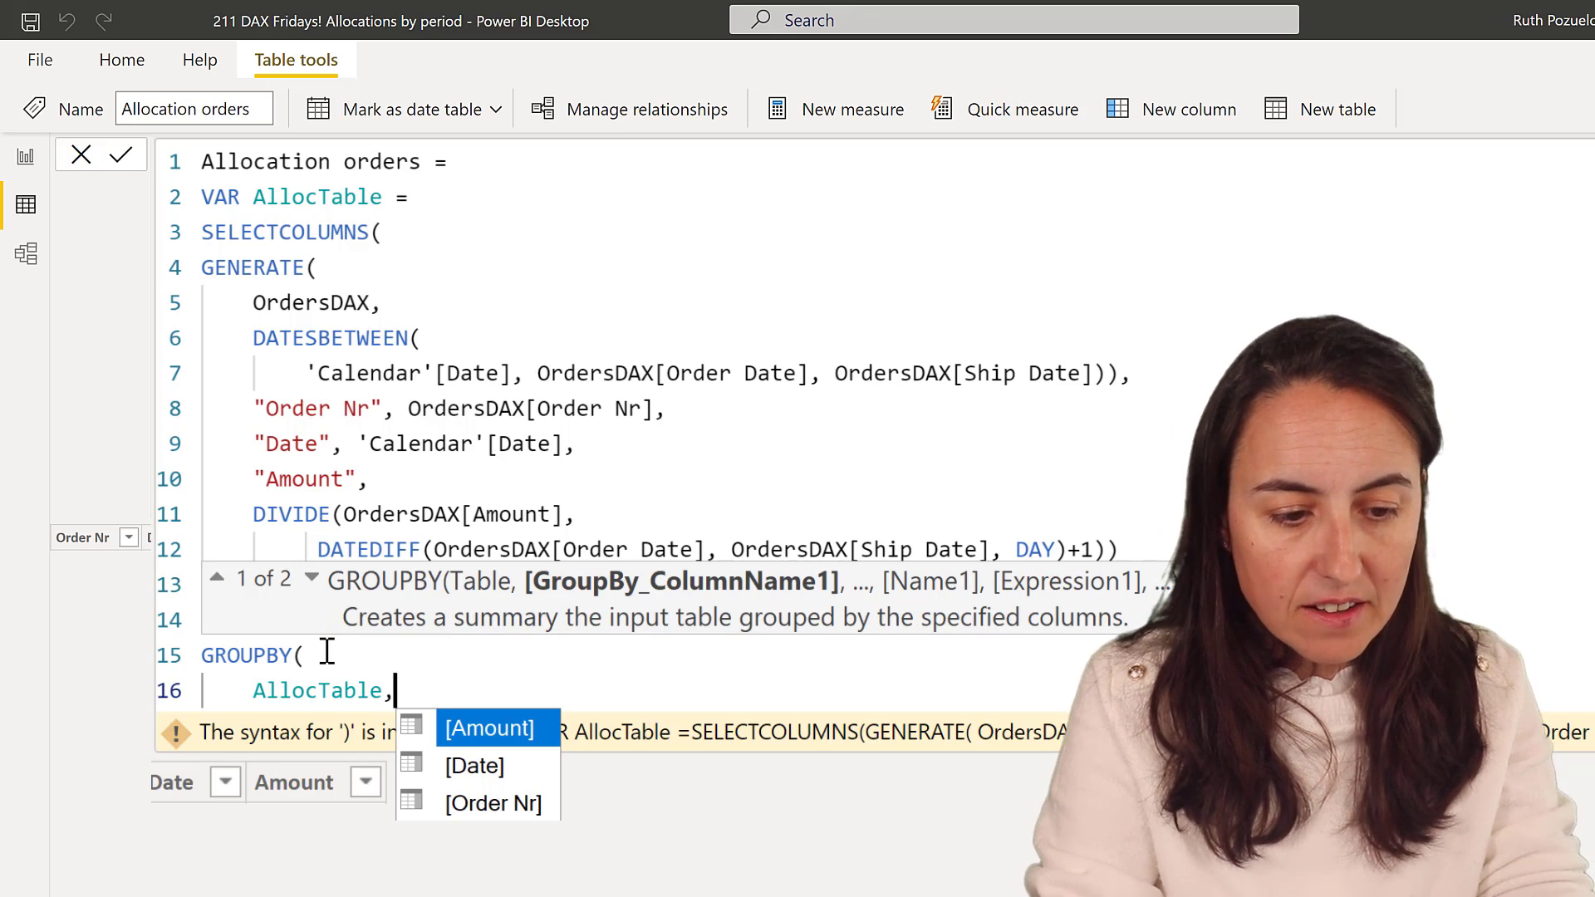
- Add [Order Nr] as the first grouping column of GROUPBY and start a new line for the next argument
key("shift+Return")
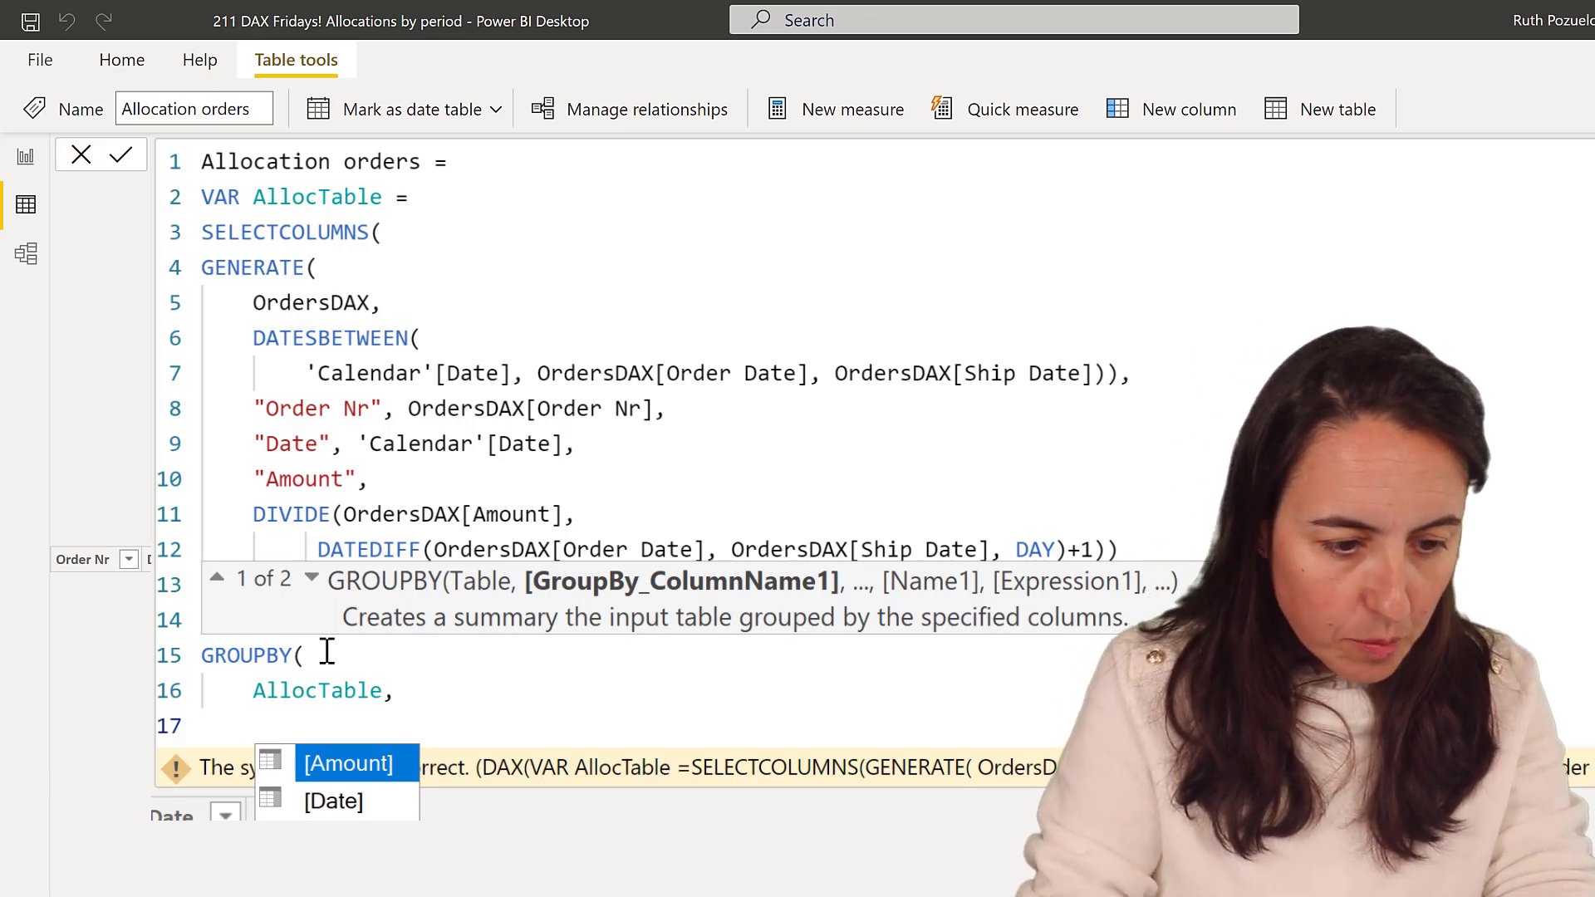
type("[Order Nr]")
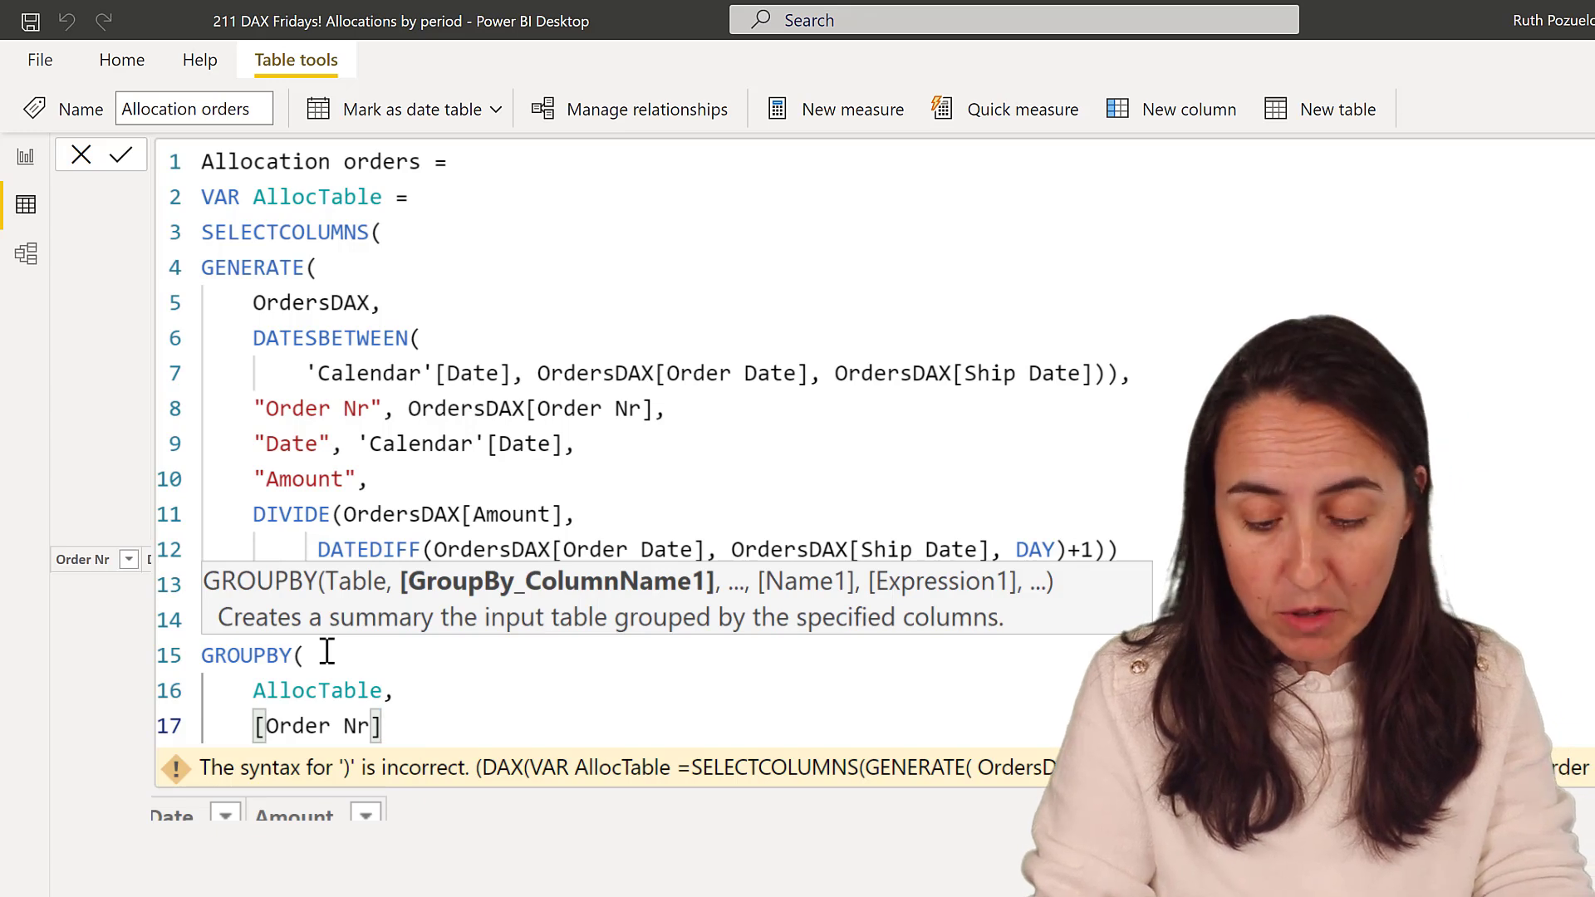
type(",")
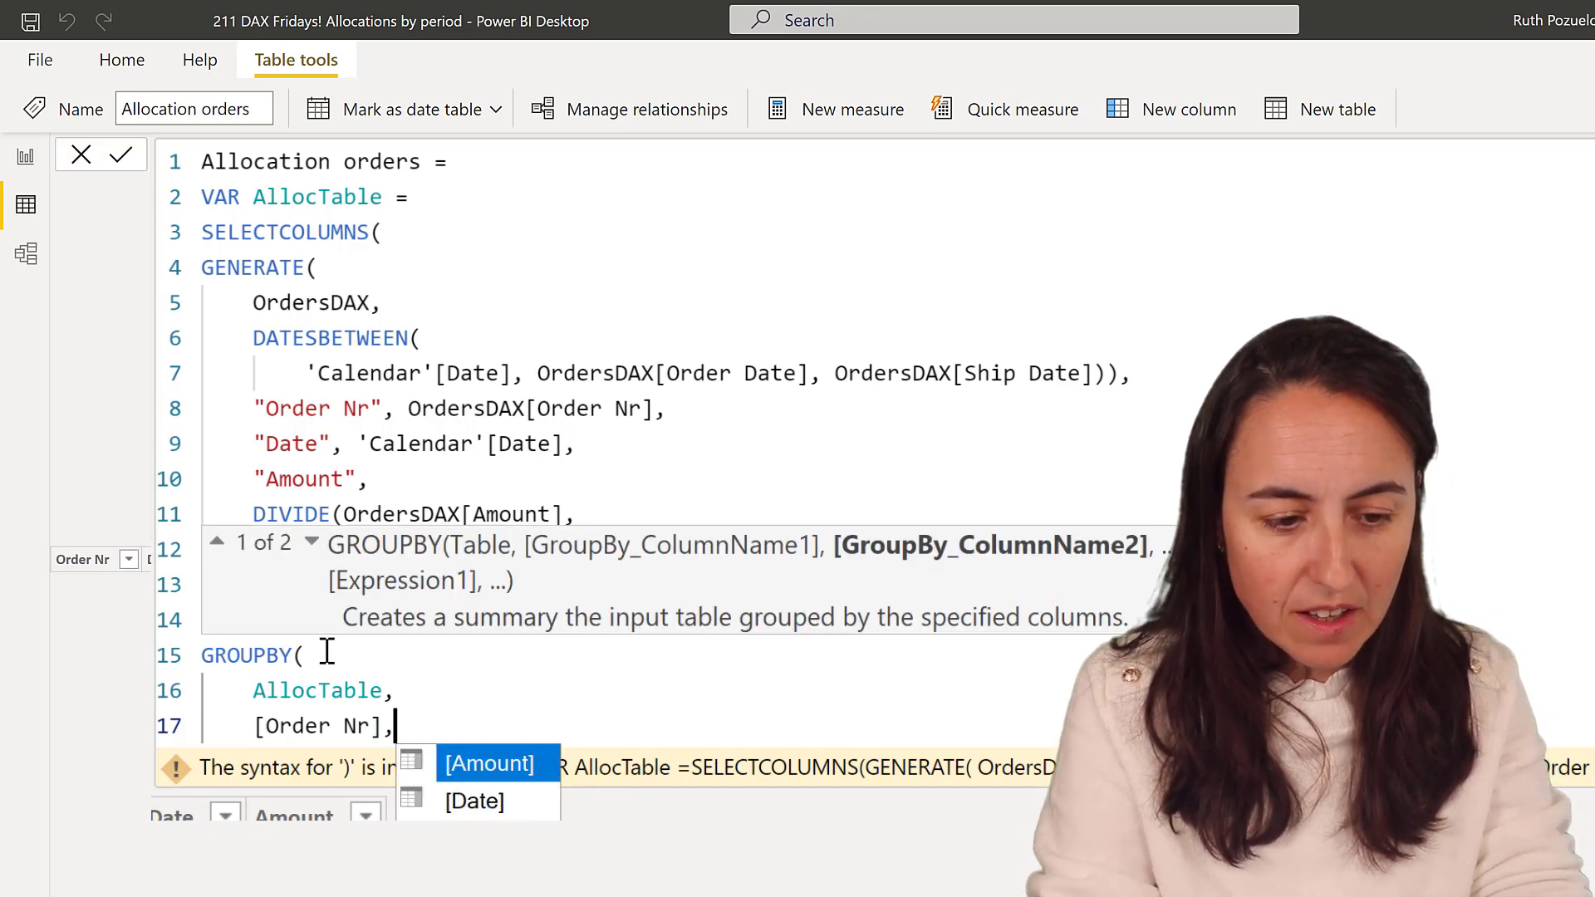
key("Return")
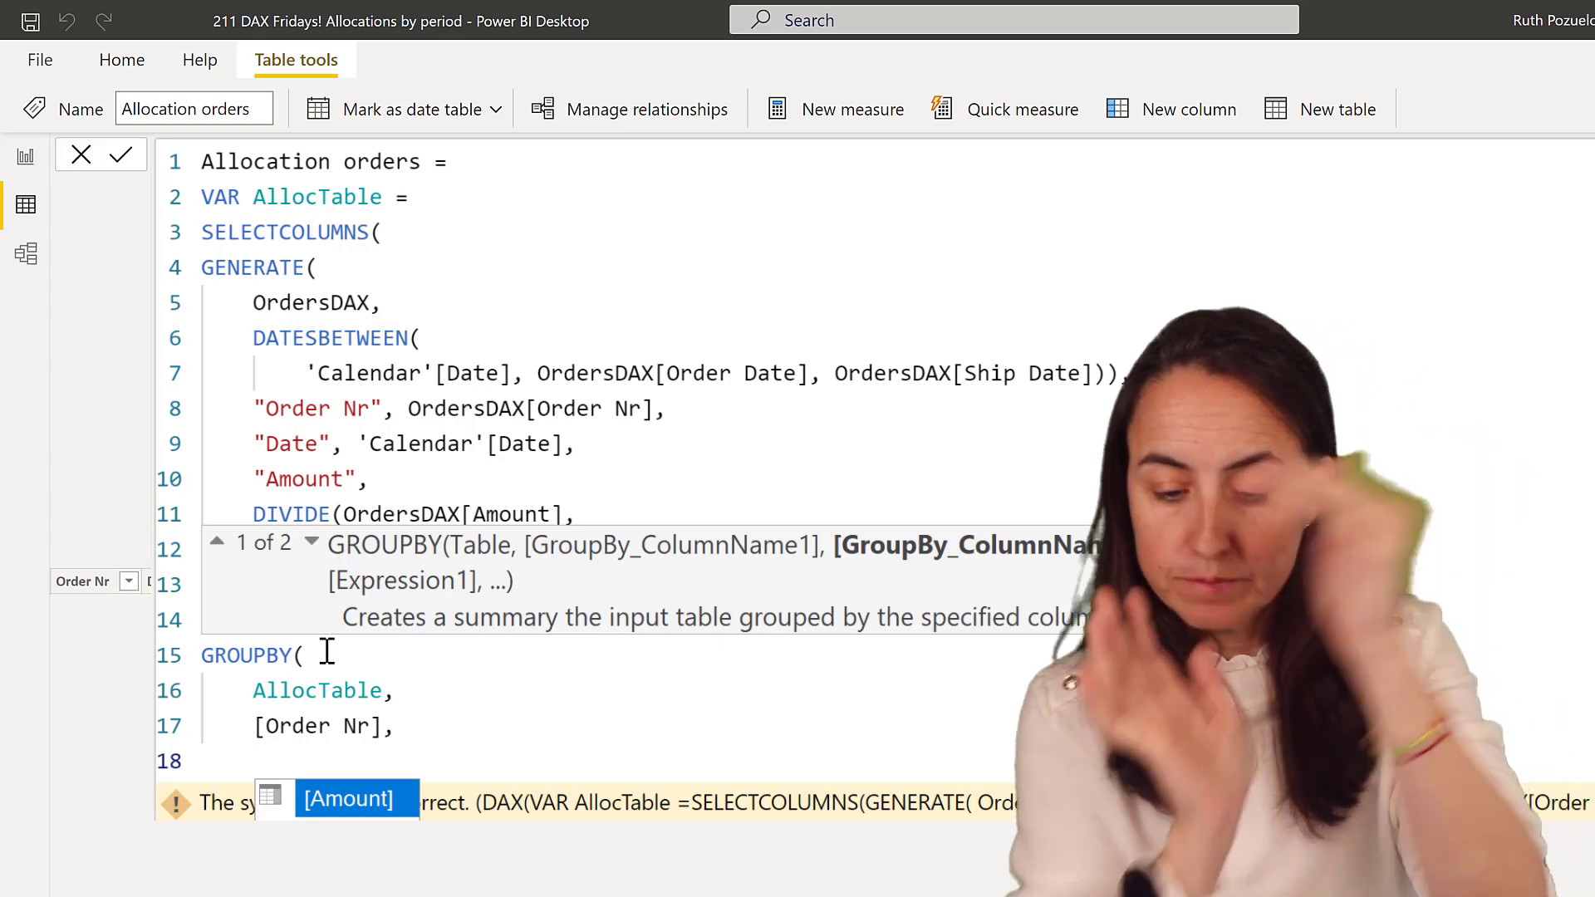
key("Escape")
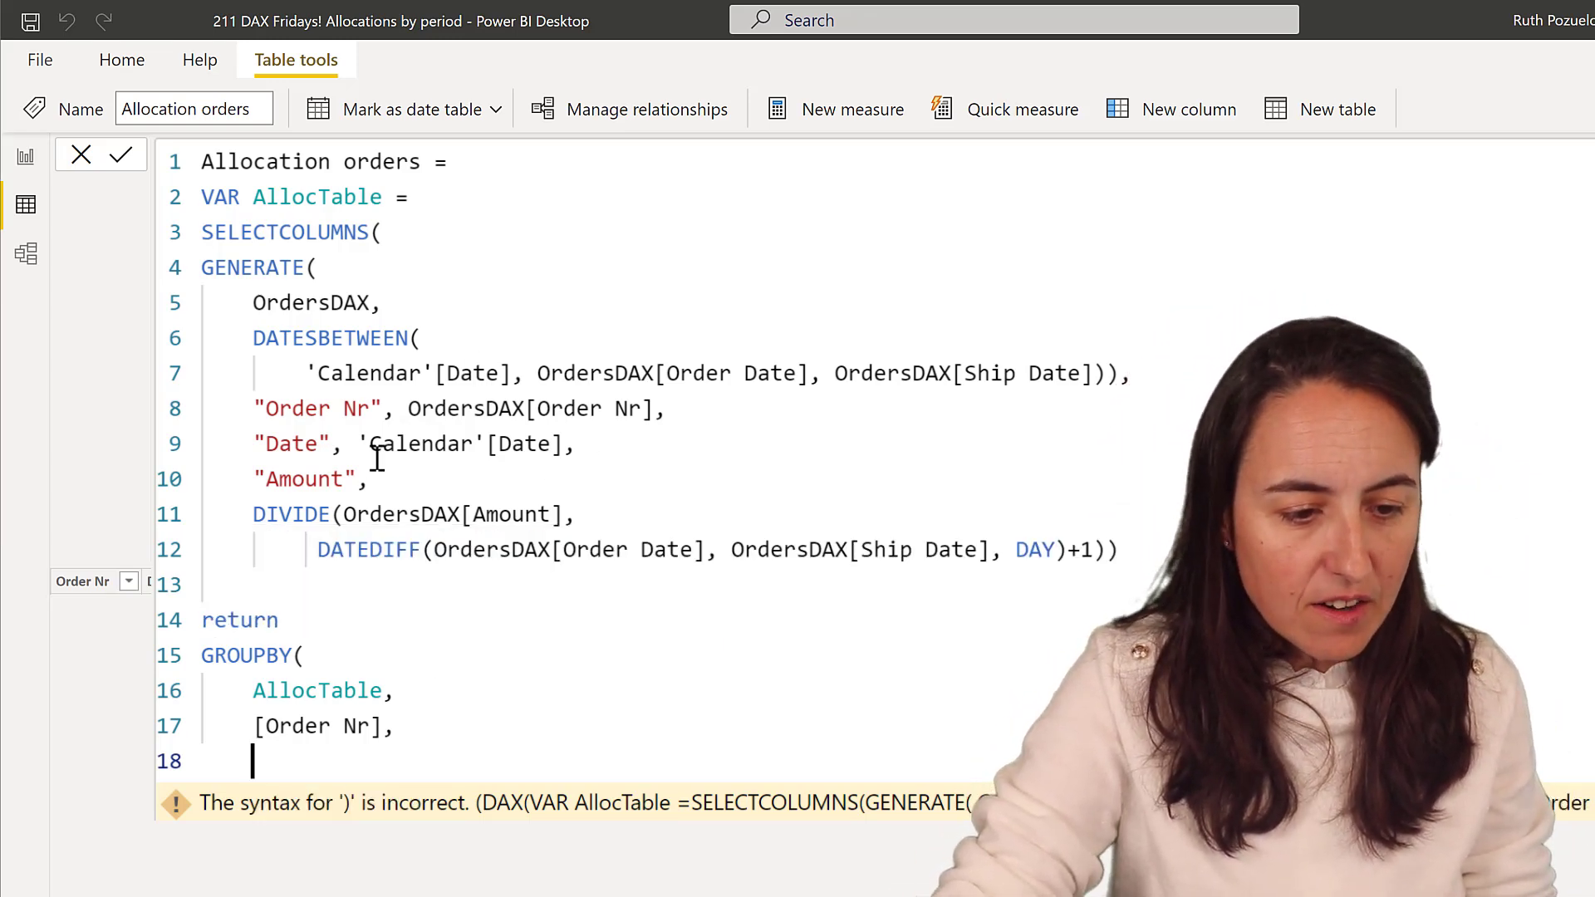
- Rename the "Date" column in the SELECTCOLUMNS expression to "YM"
left_click(597, 444)
left_click_drag(597, 444, 264, 446)
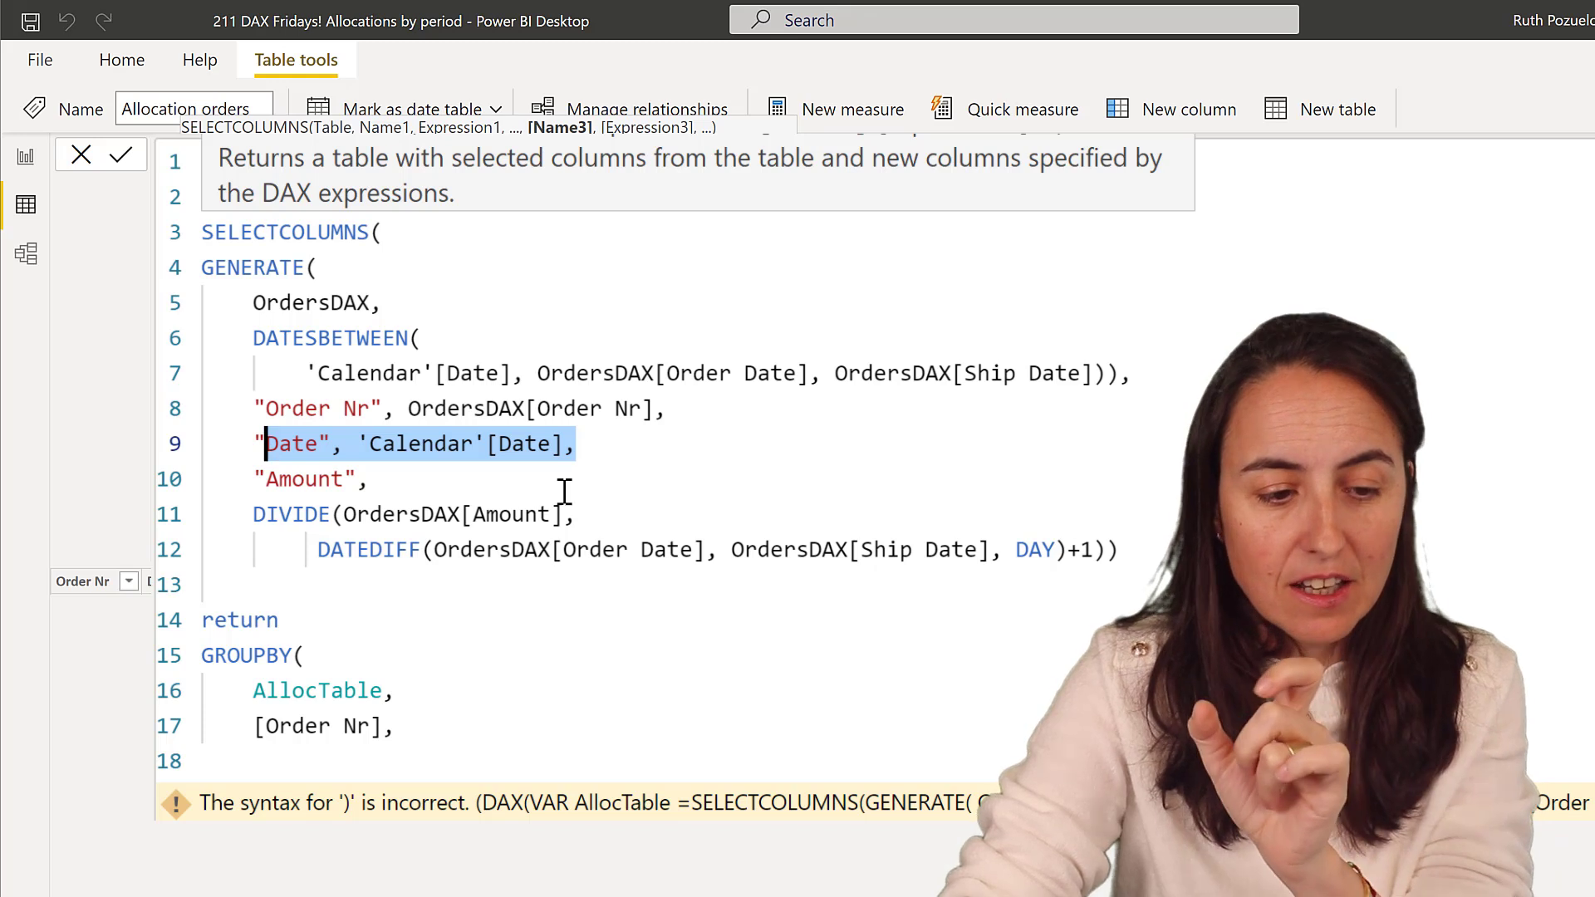
left_click(633, 449)
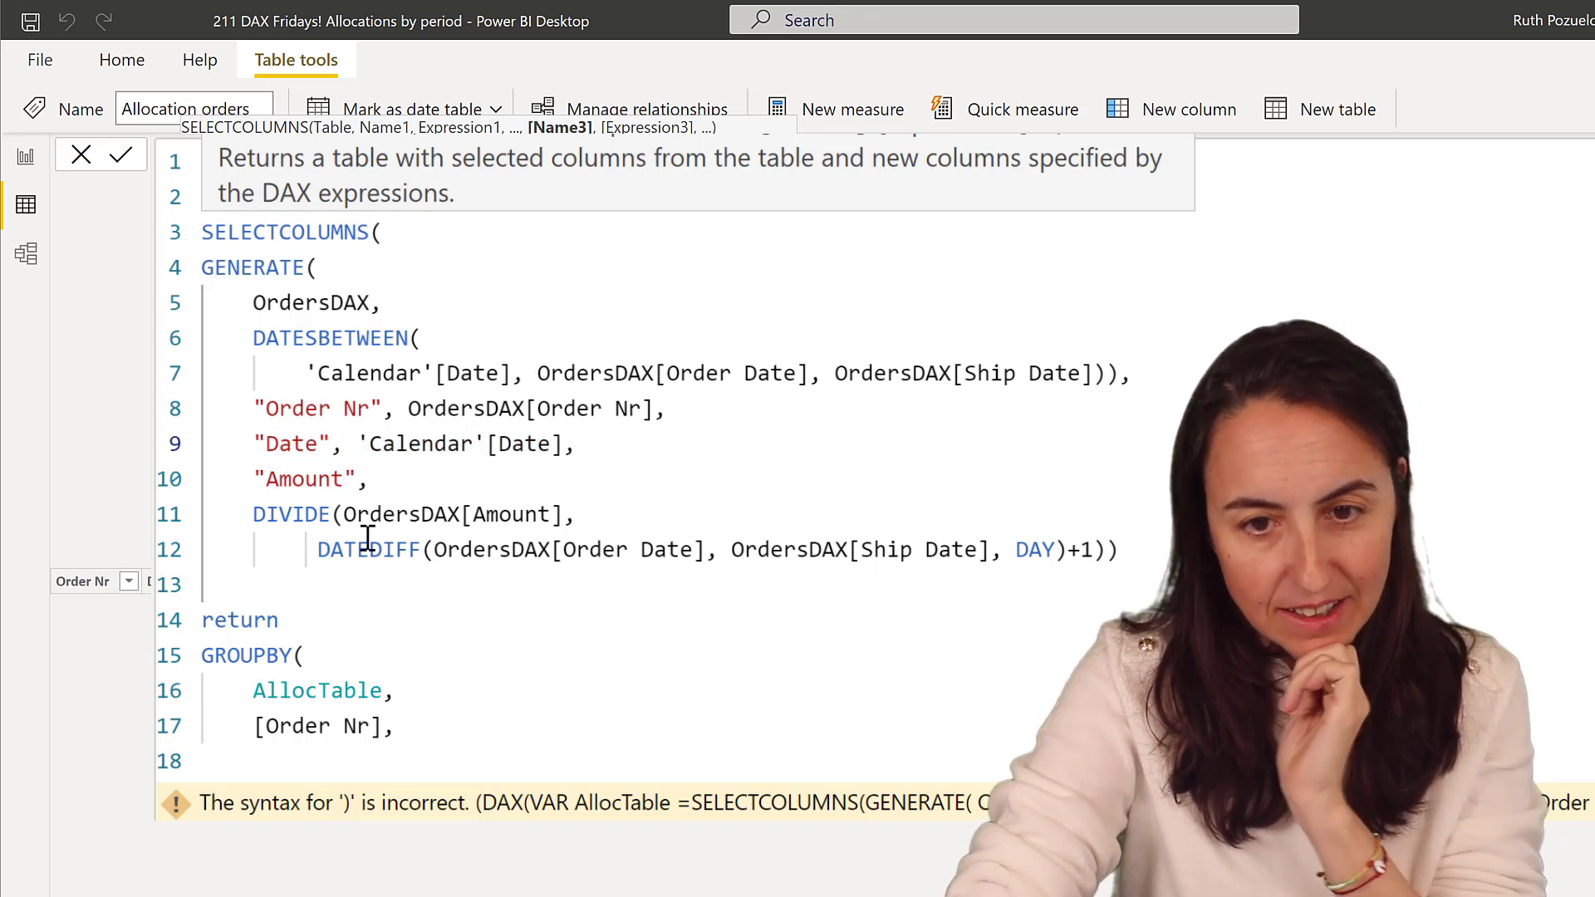
double_click(311, 448)
type("YM")
- Wrap the YM column's 'Calendar'[Date] expression in FORMAT with the format string "YYYY-MM"
left_click(343, 444)
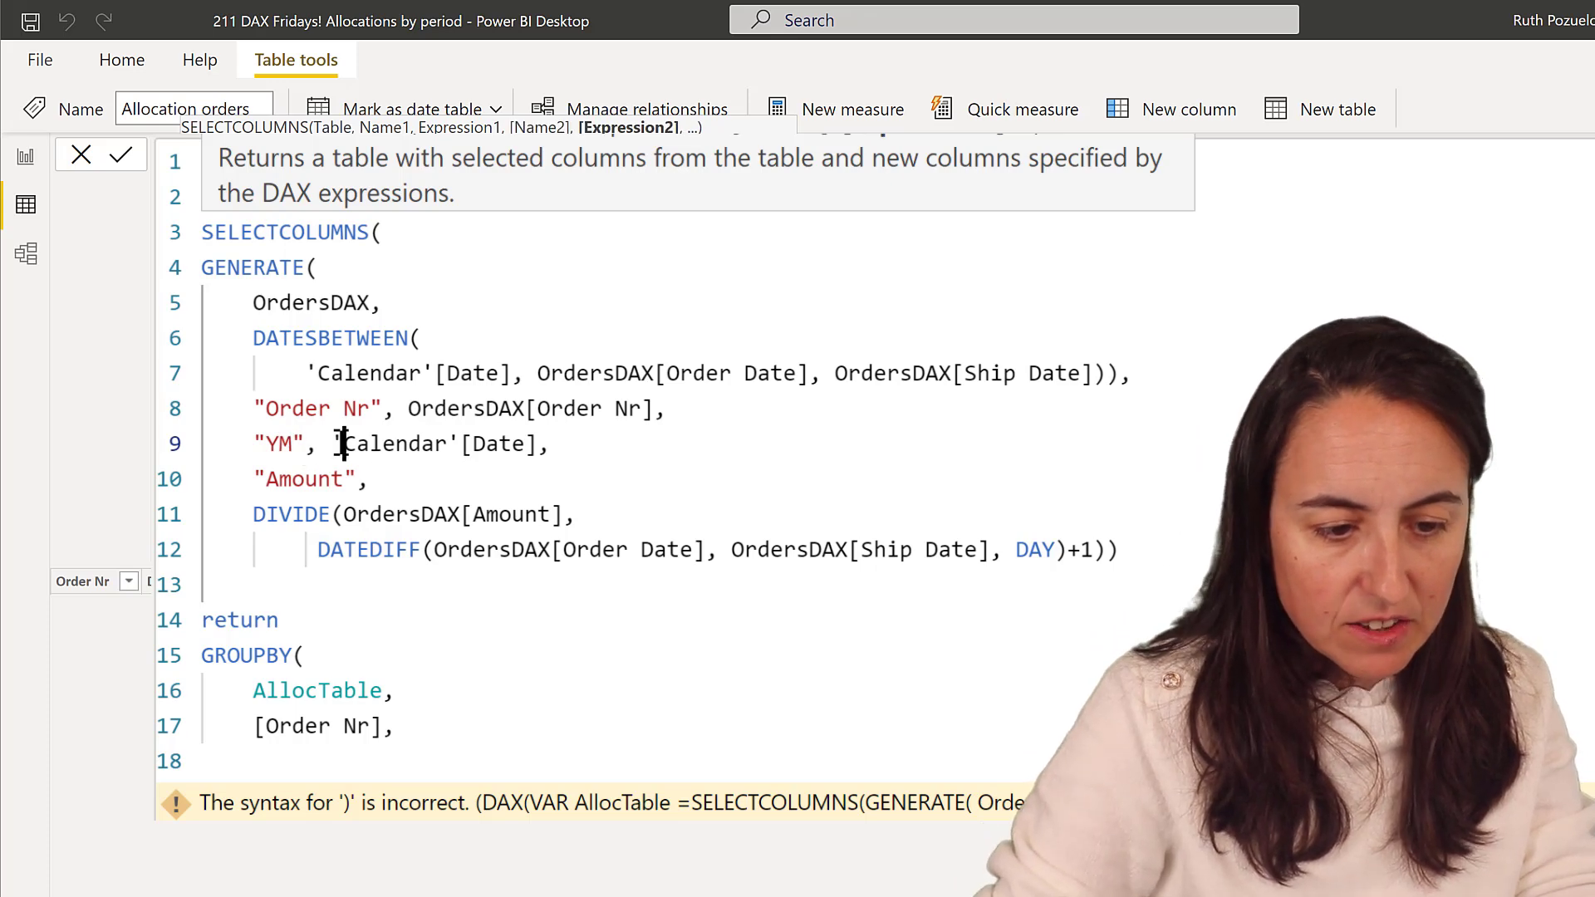
key("Left")
type("FORMAT(")
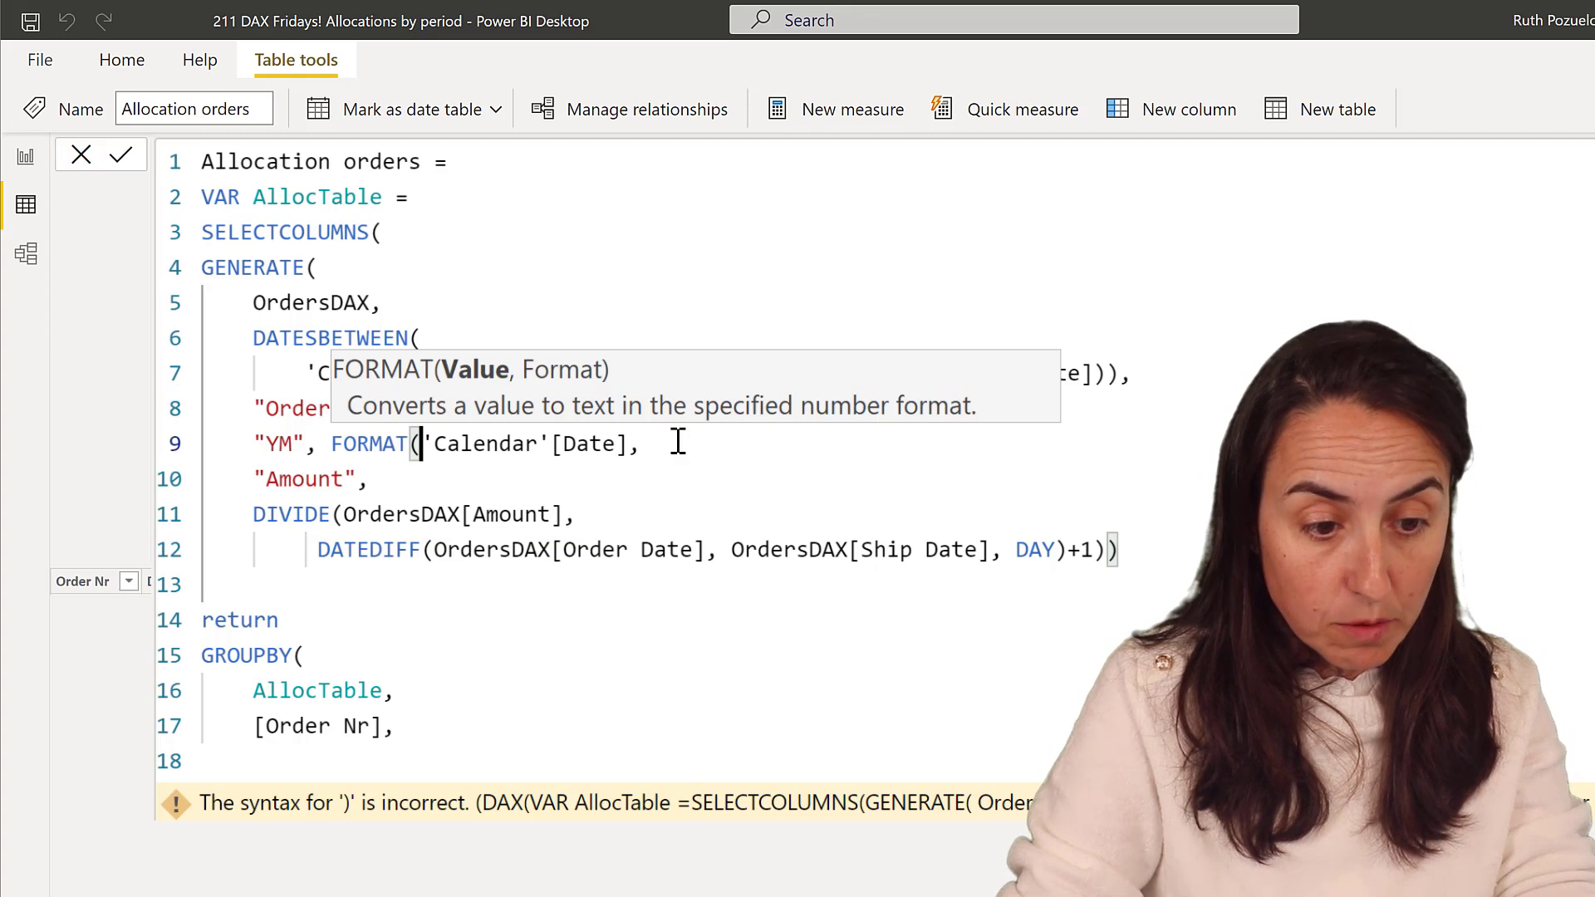
left_click(677, 443)
type("\"Y")
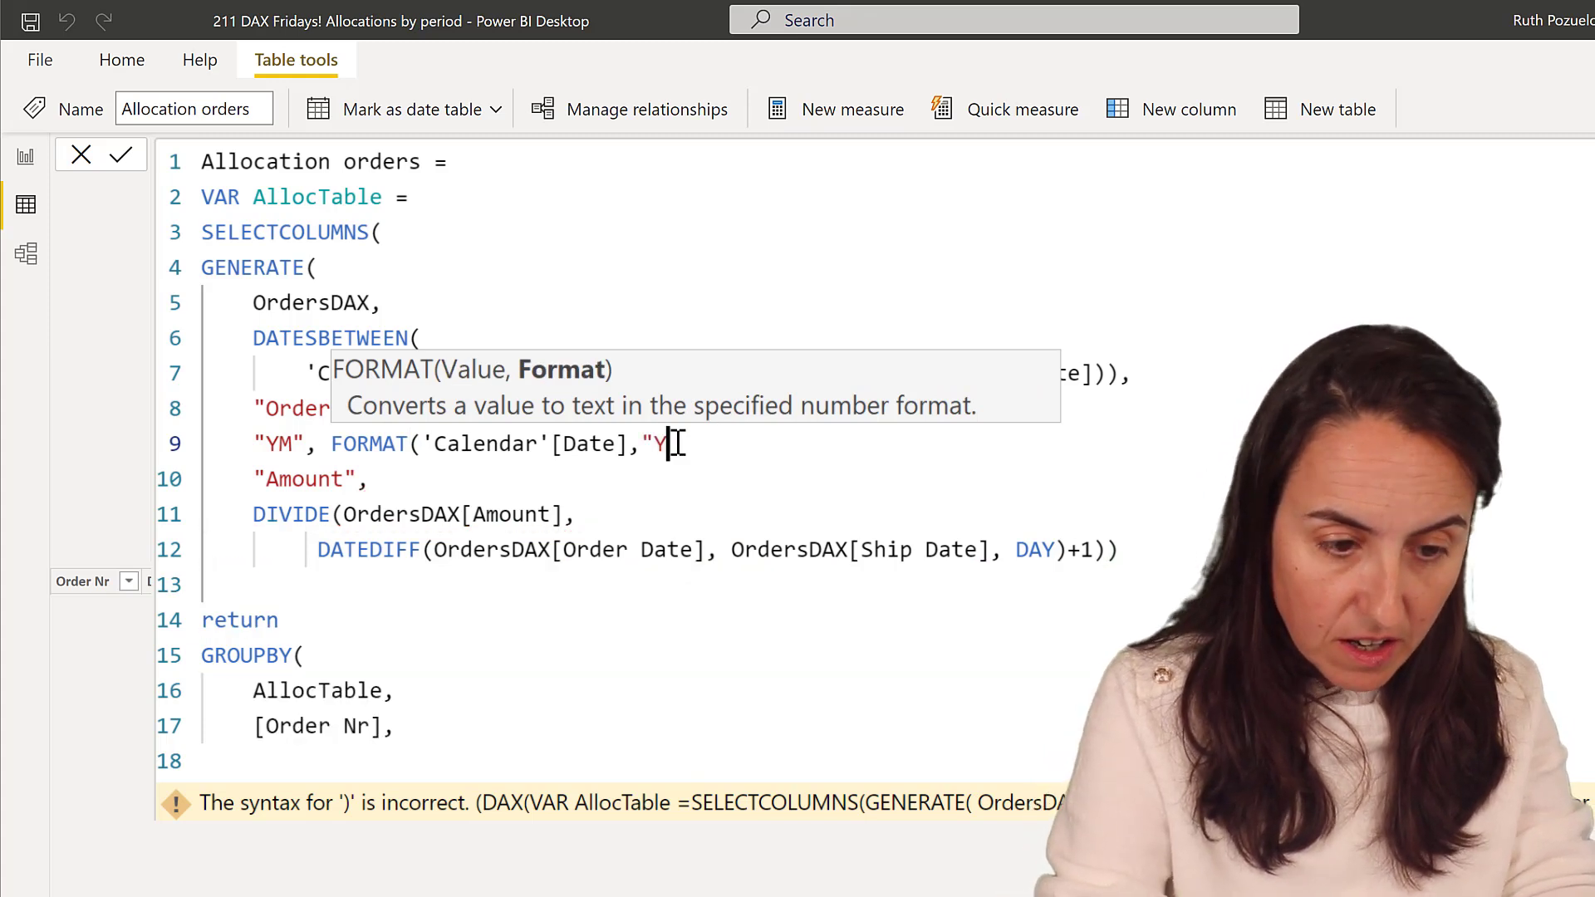
type("YYY-")
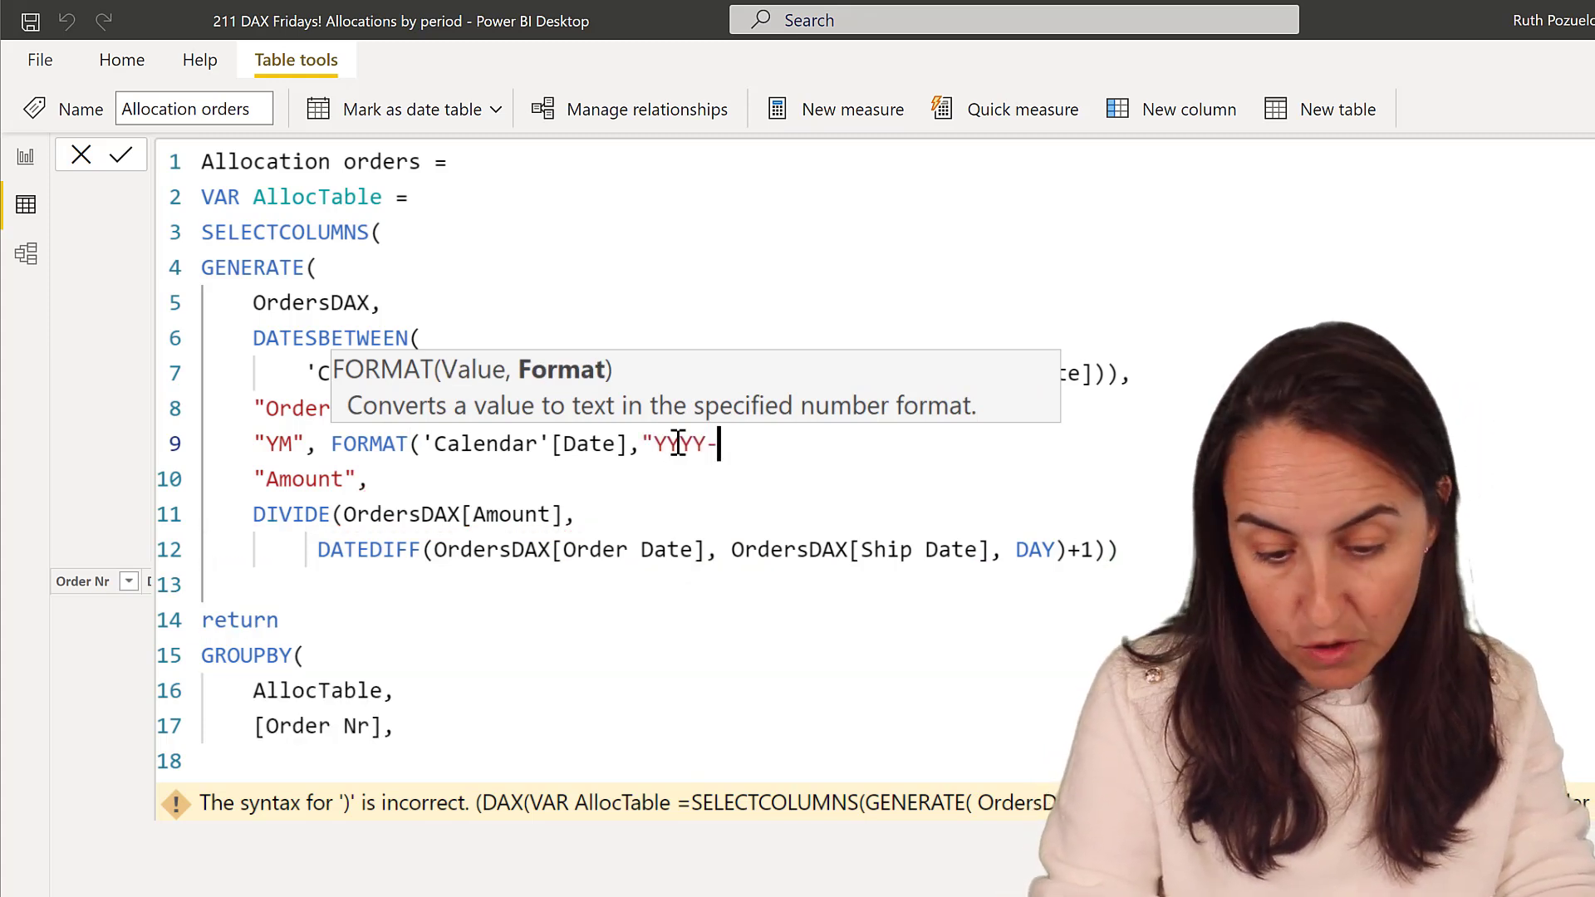
type("MM\")")
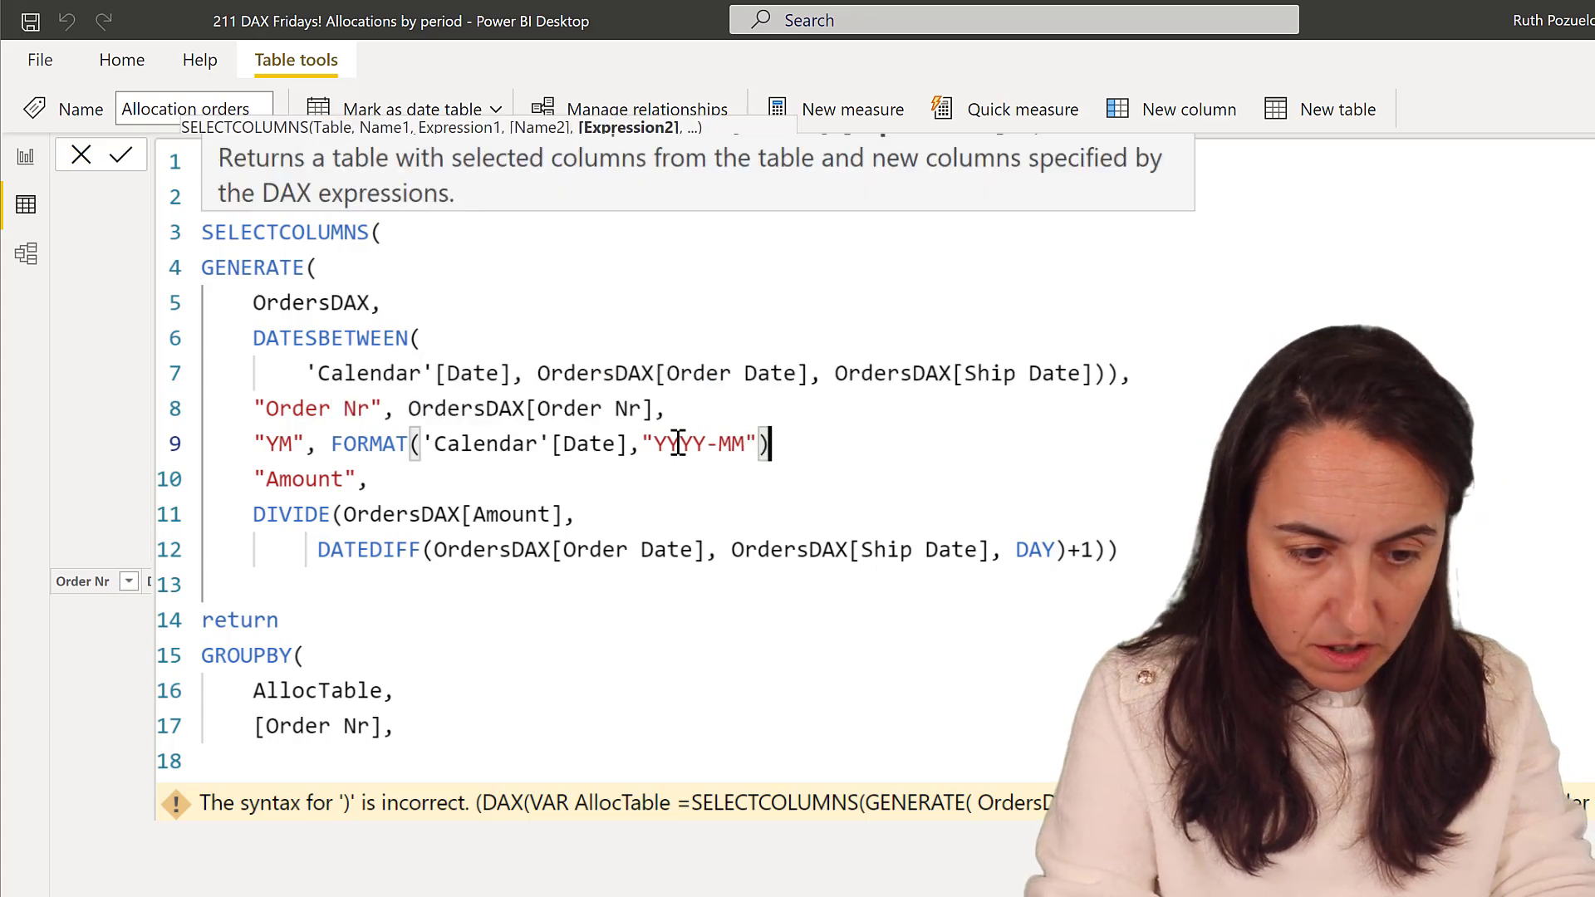
- Add the missing comma after the YM column's FORMAT expression in SELECTCOLUMNS
left_click(458, 739)
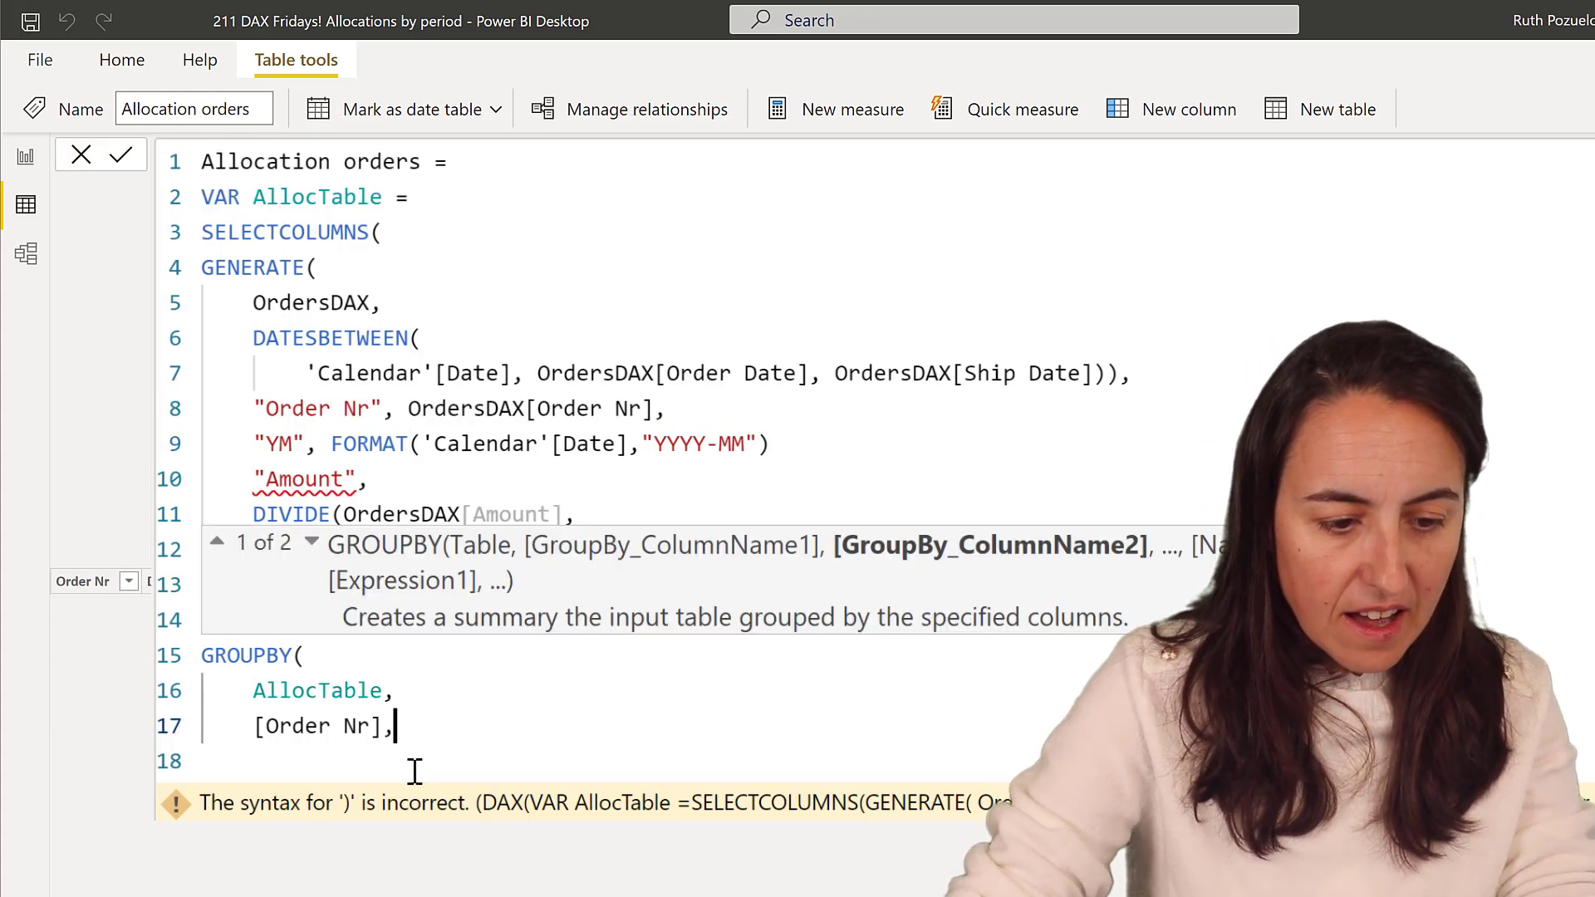
left_click(319, 764)
key("Tab")
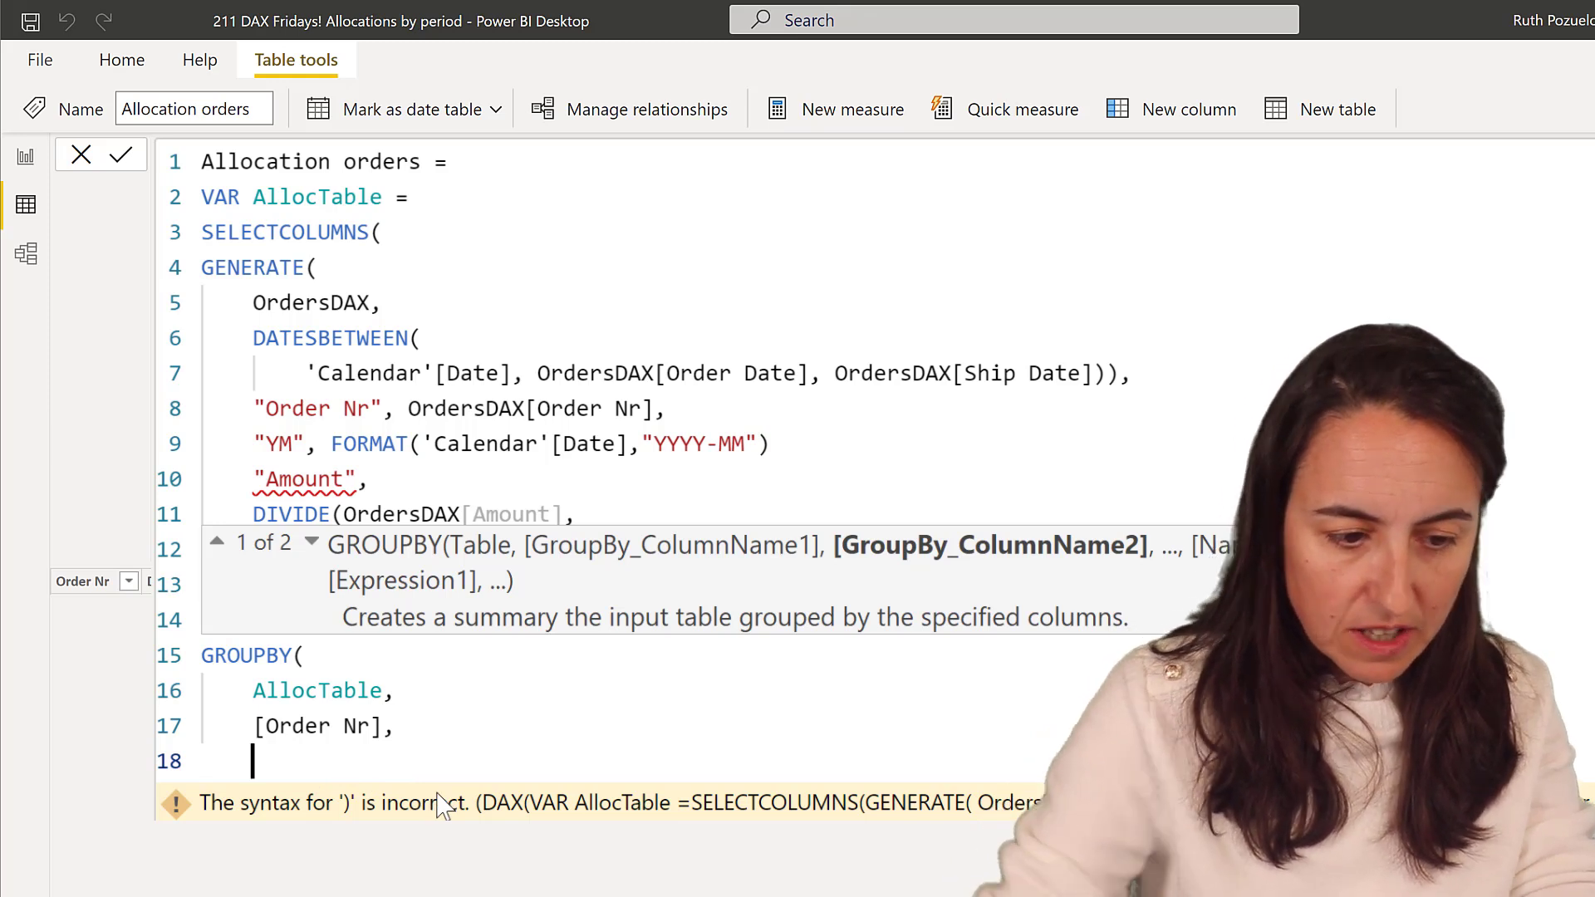
left_click(329, 742)
left_click(312, 773)
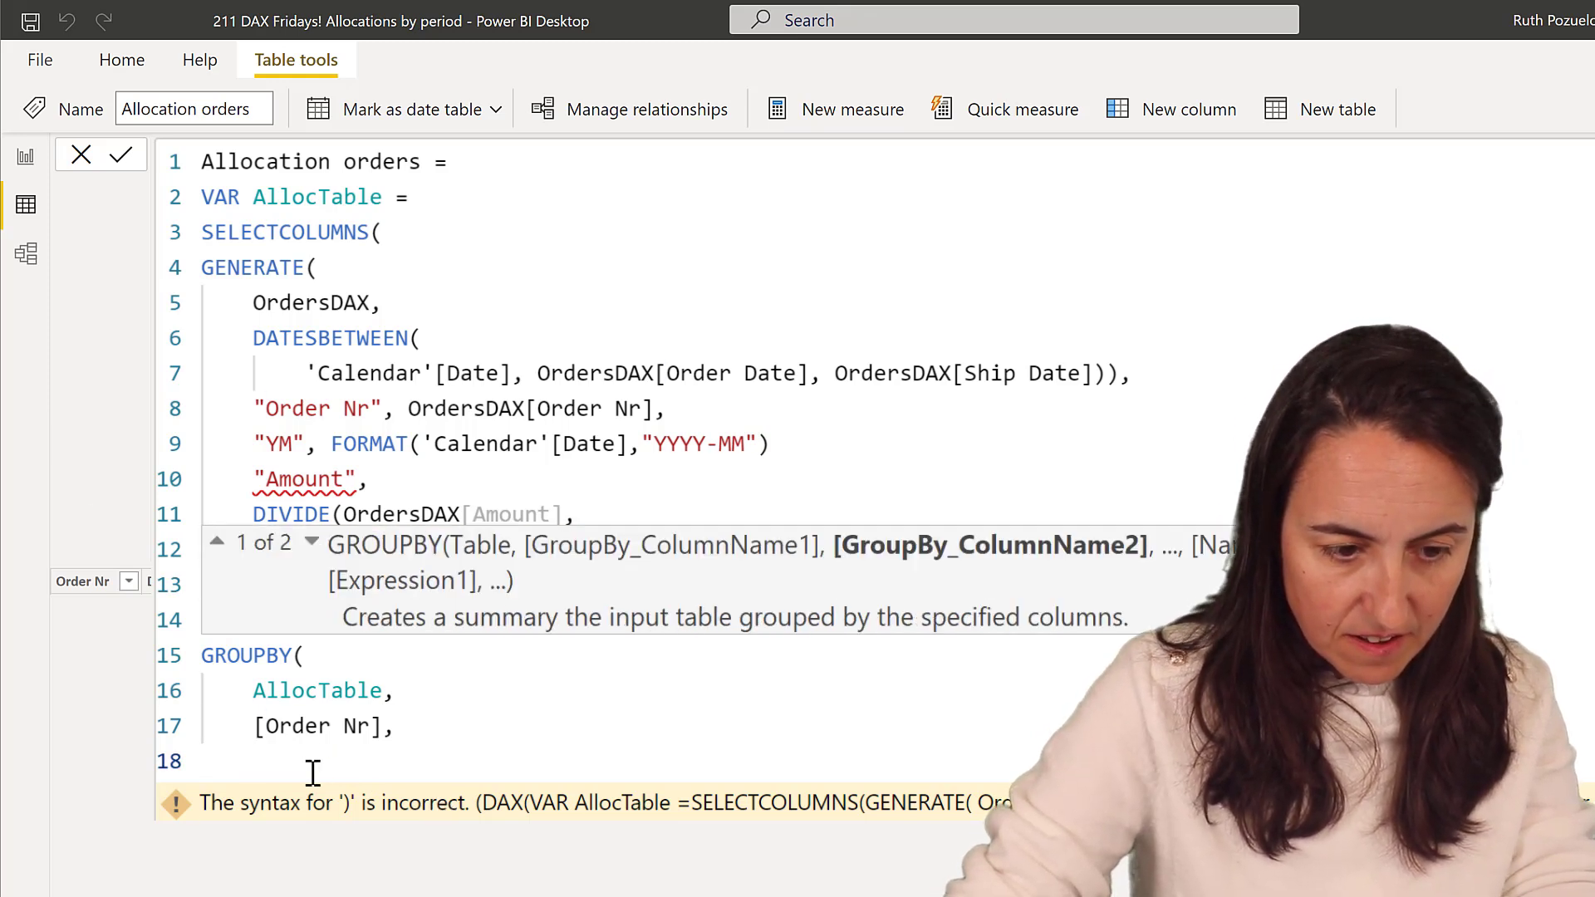
left_click(827, 446)
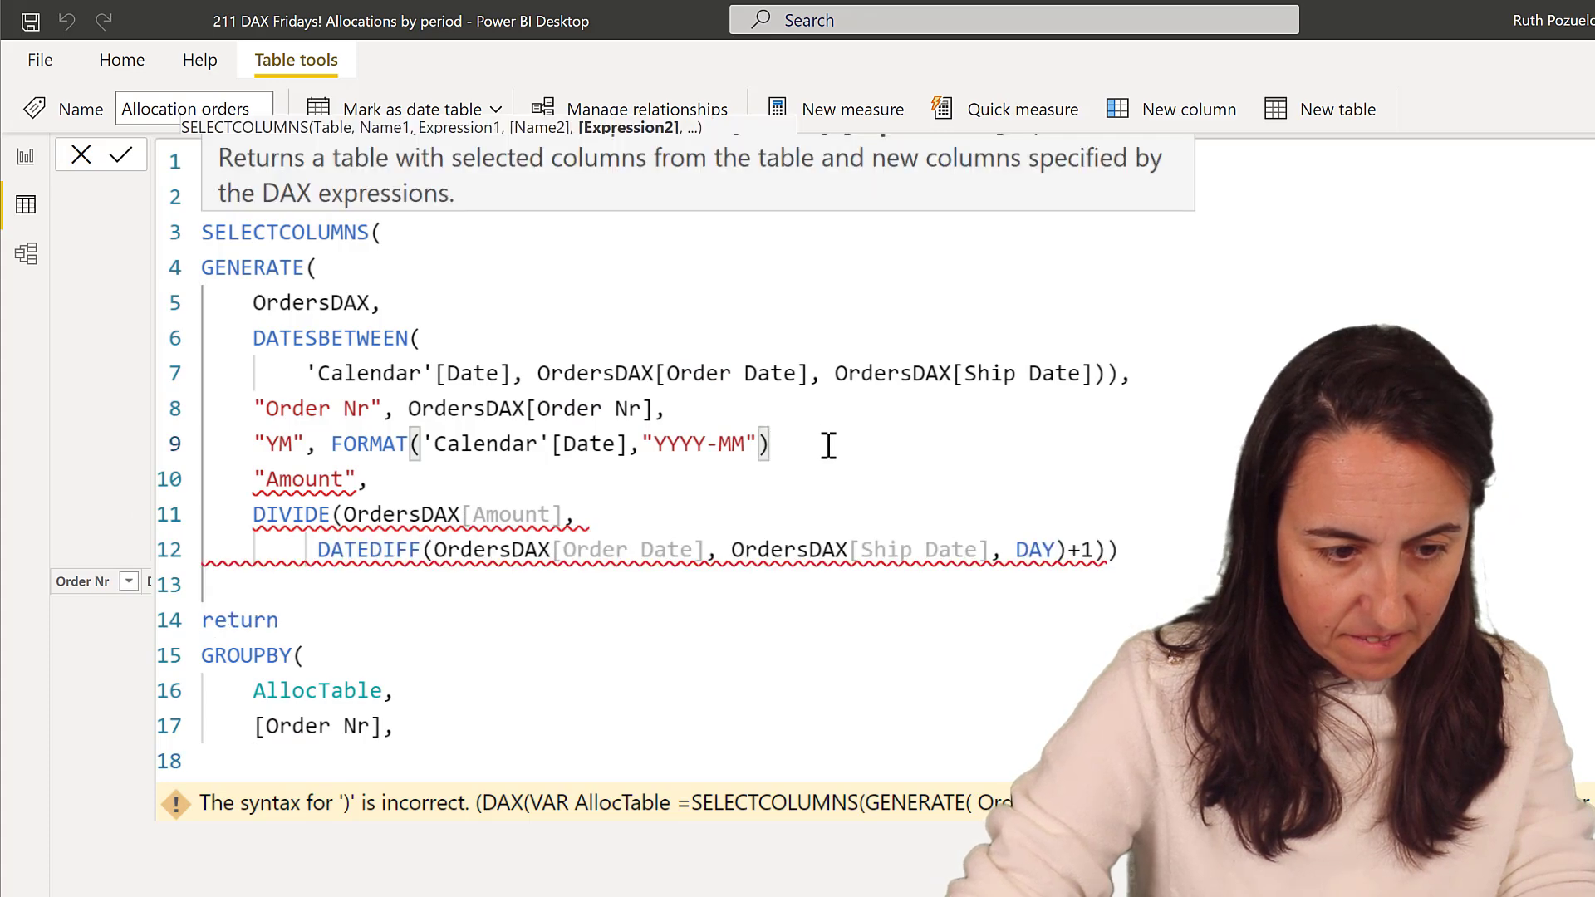
type(",")
- Add [YM] as the second grouping column of GROUPBY, followed by a comma and a new line
left_click(291, 769)
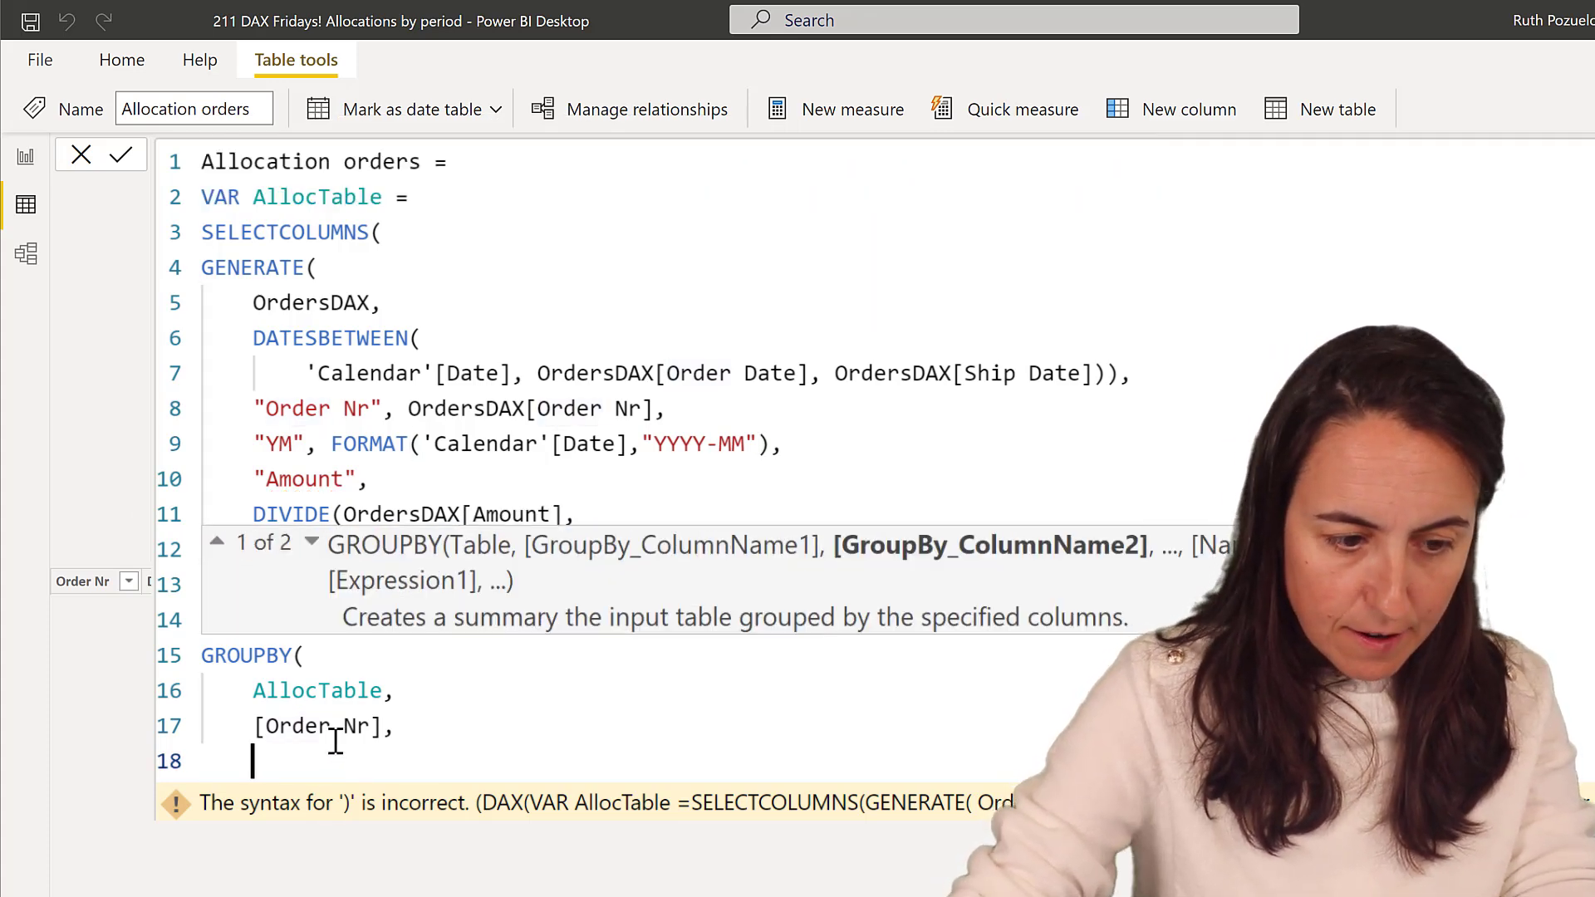
type("[")
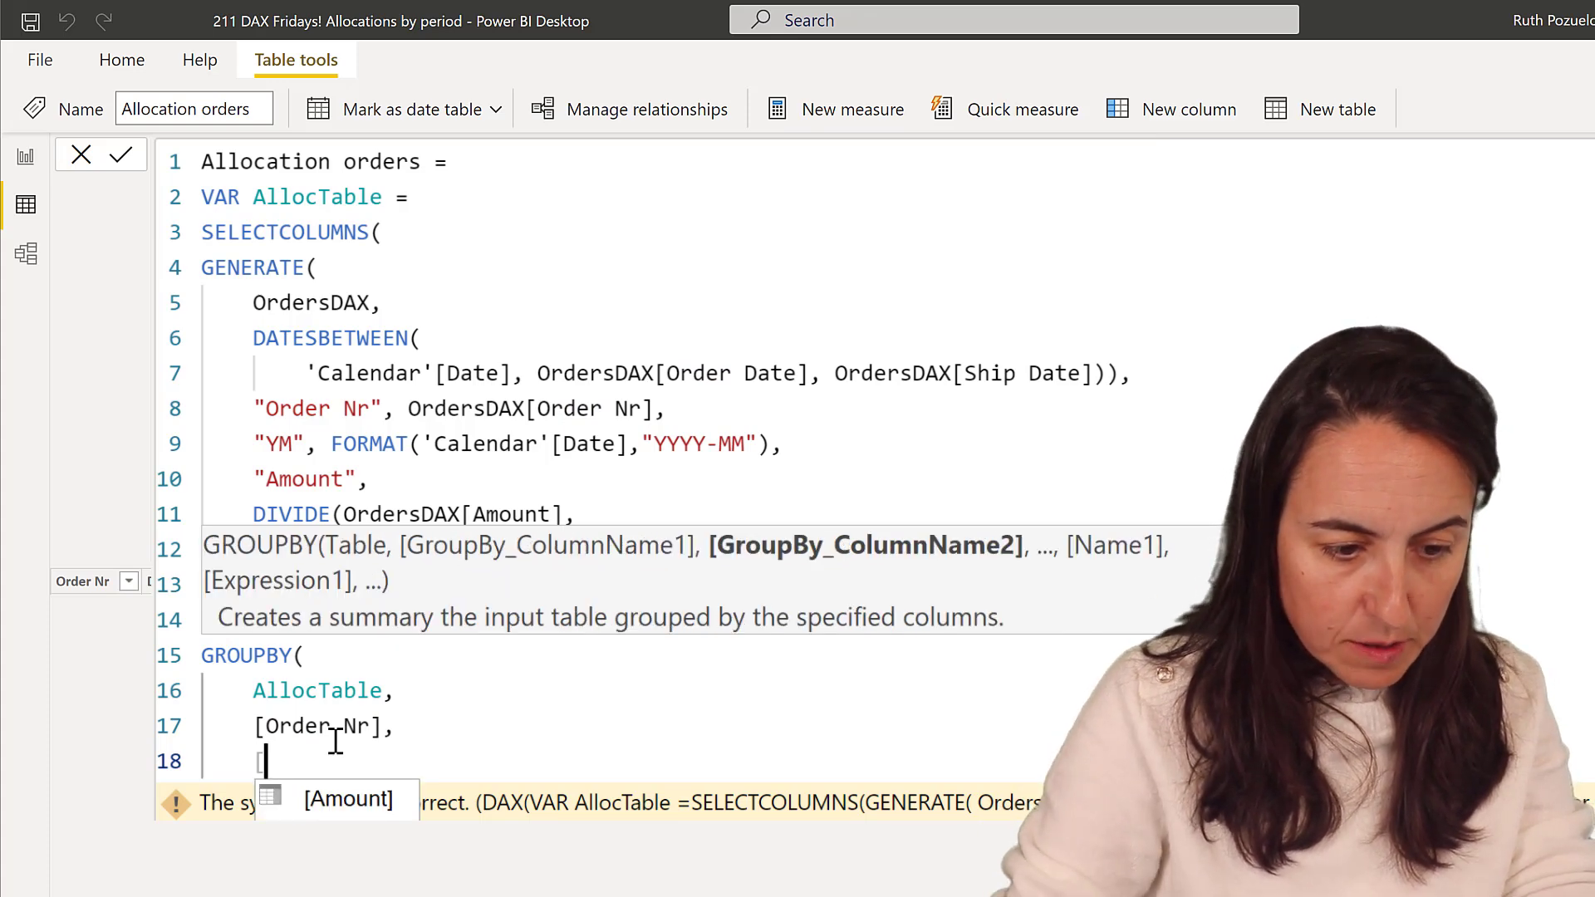
type("YM],")
key("Return")
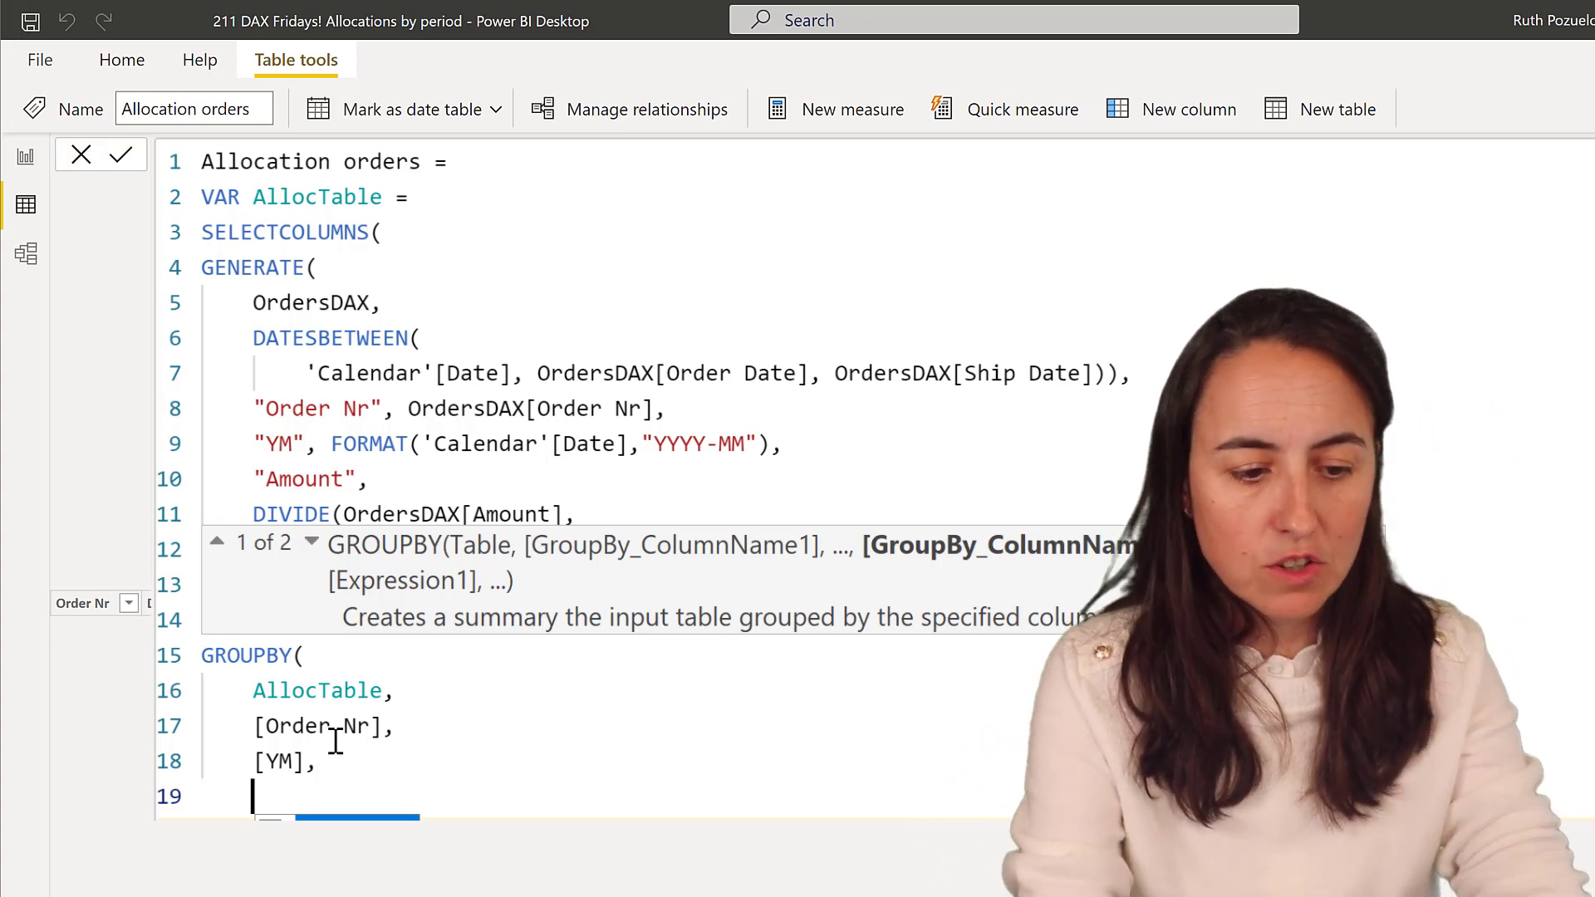
- Add an "Amount" column to GROUPBY and start its expression with SUMX(
type("\"")
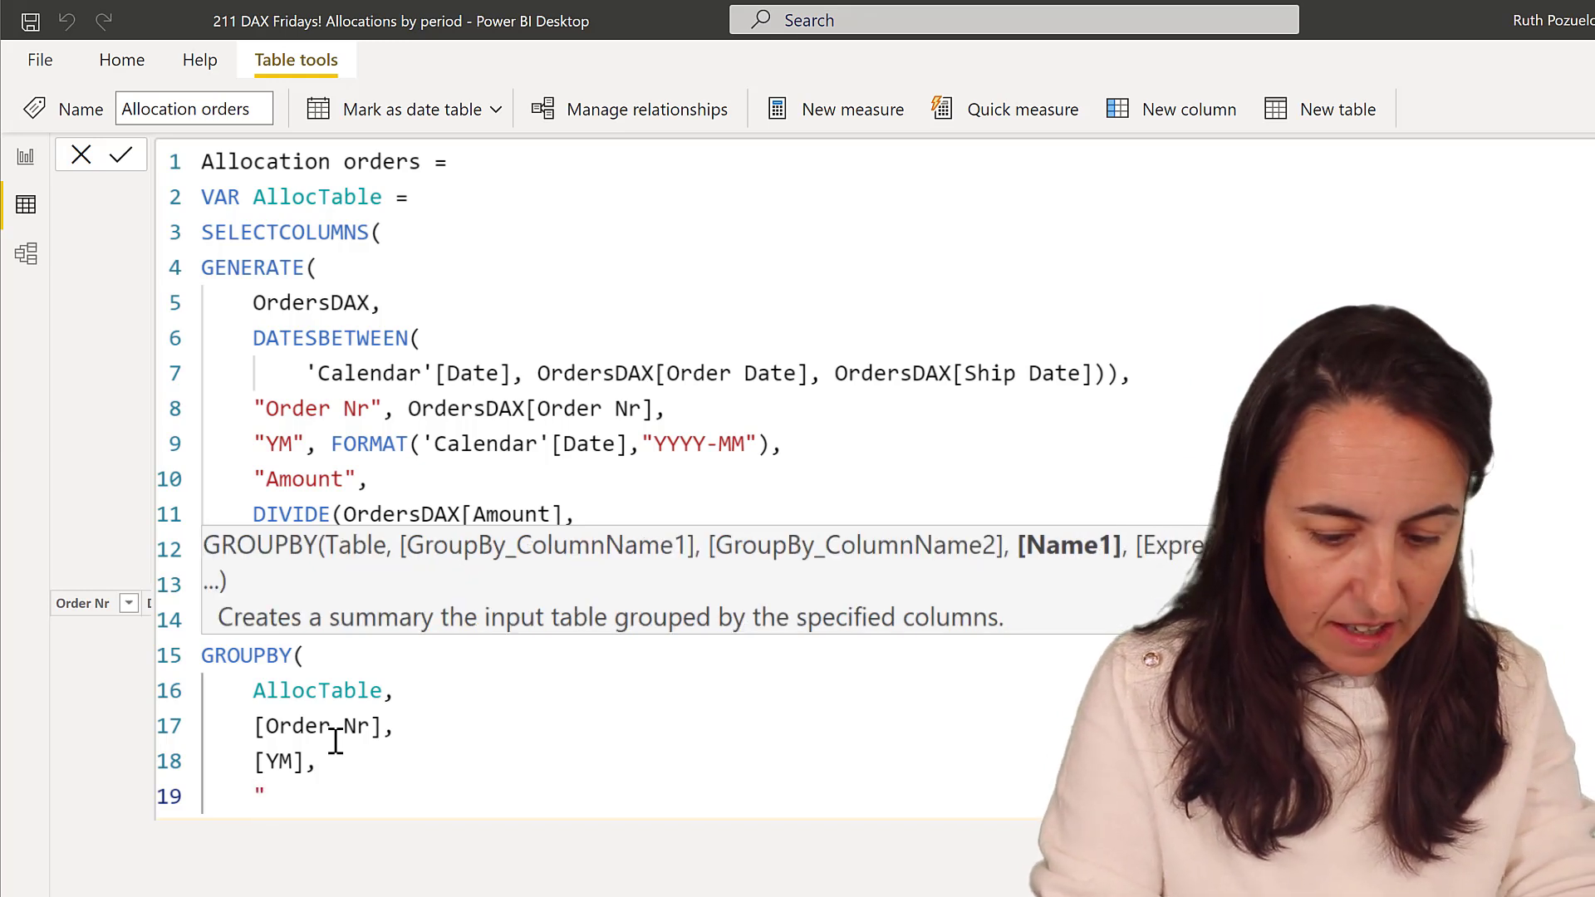
type("Amount\", Sumc")
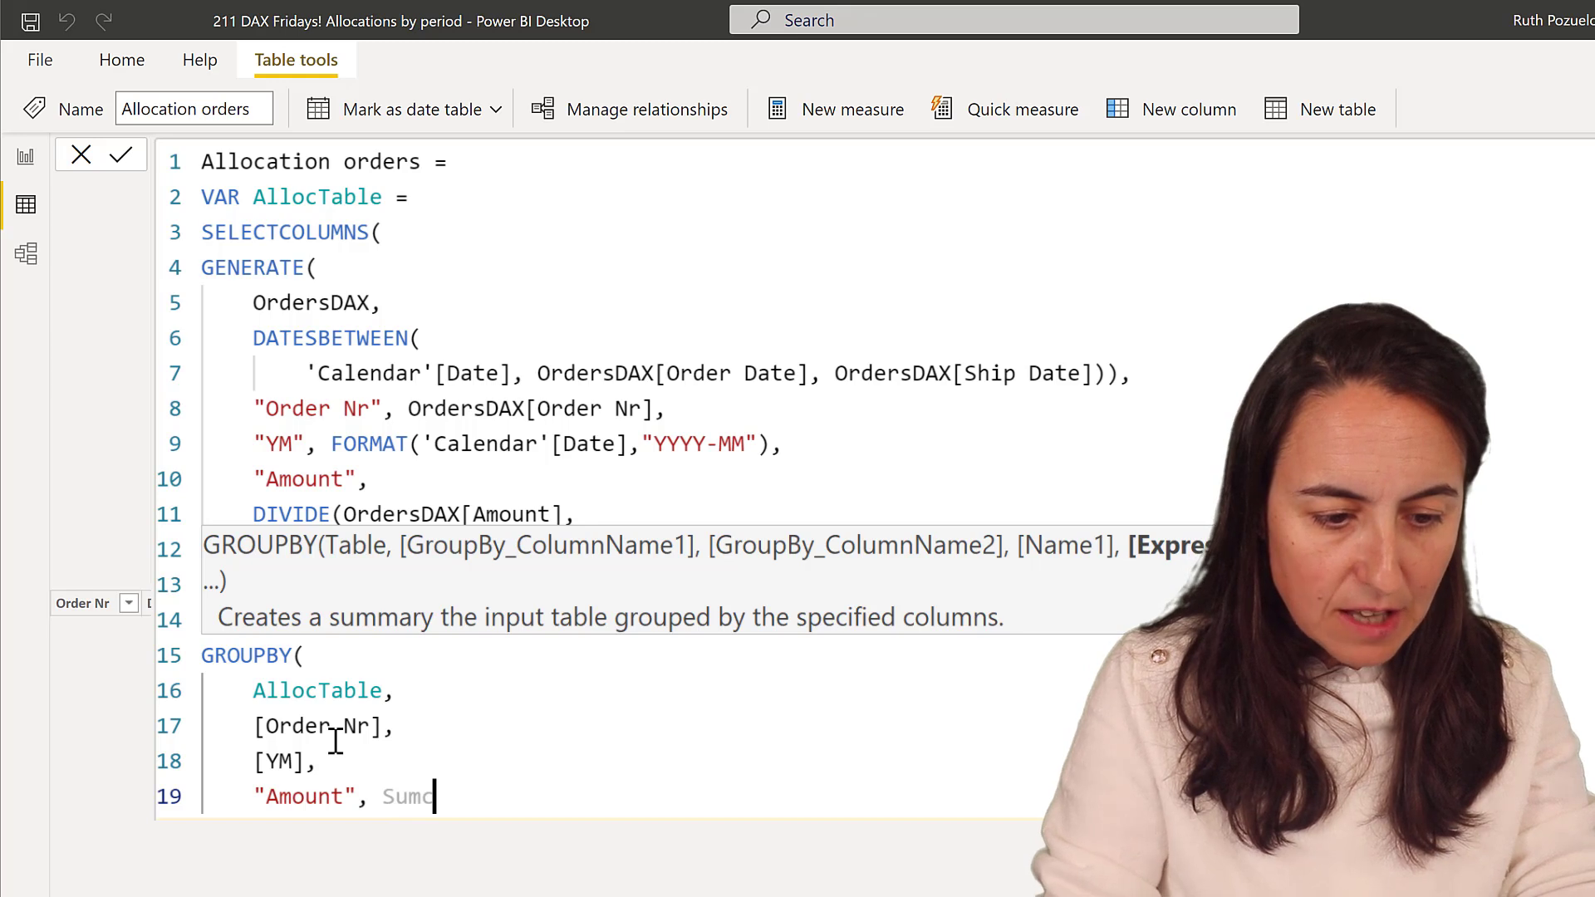
key("BackSpace")
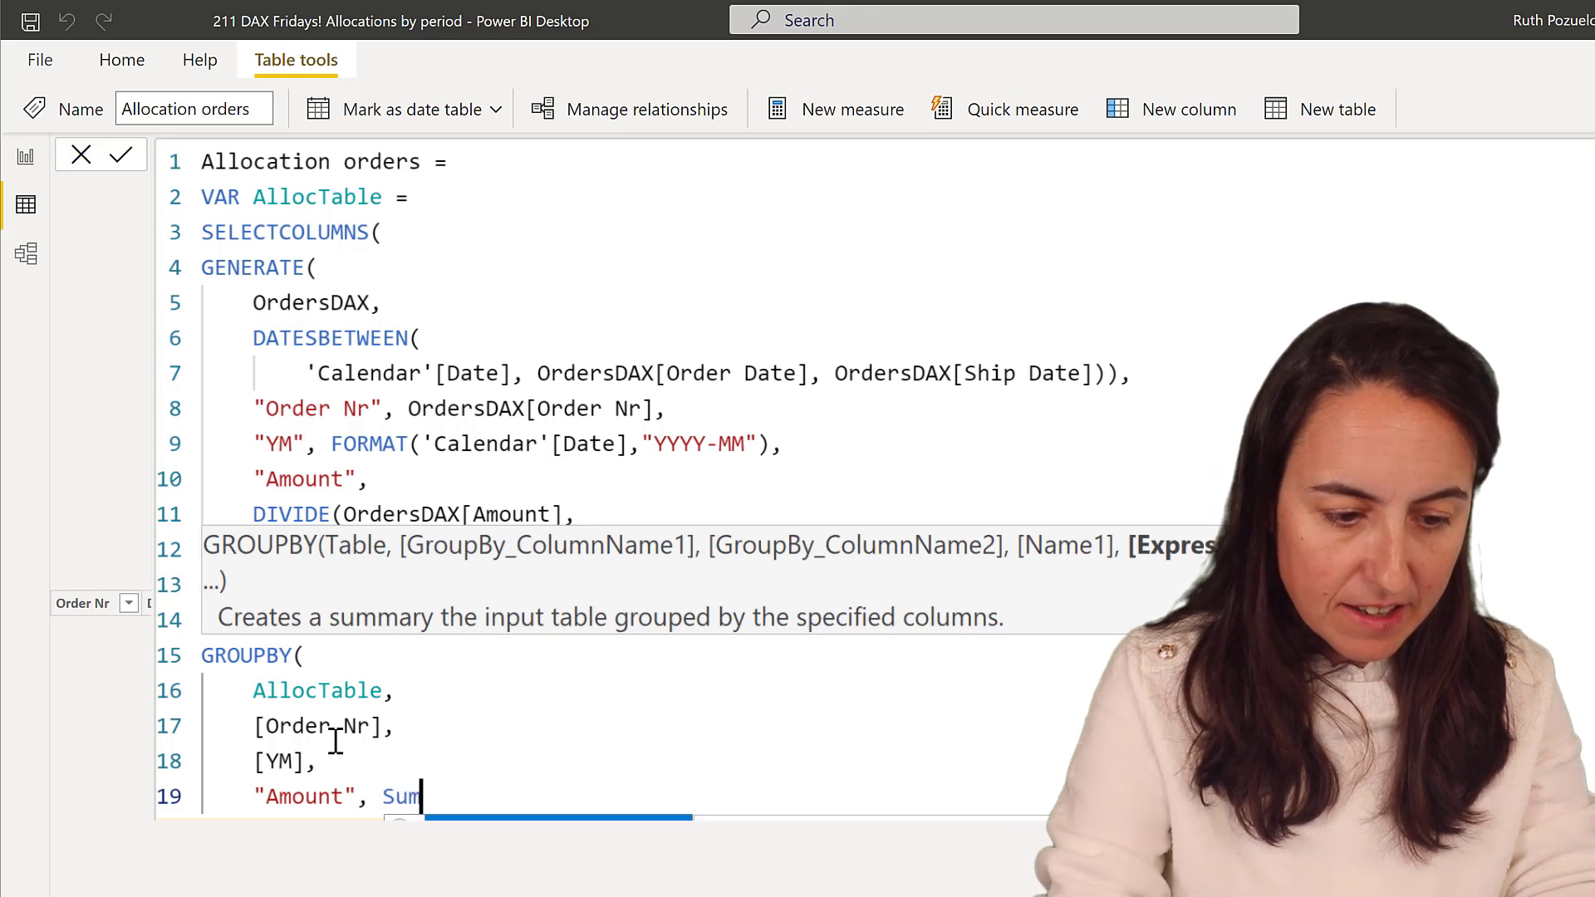
type("X(")
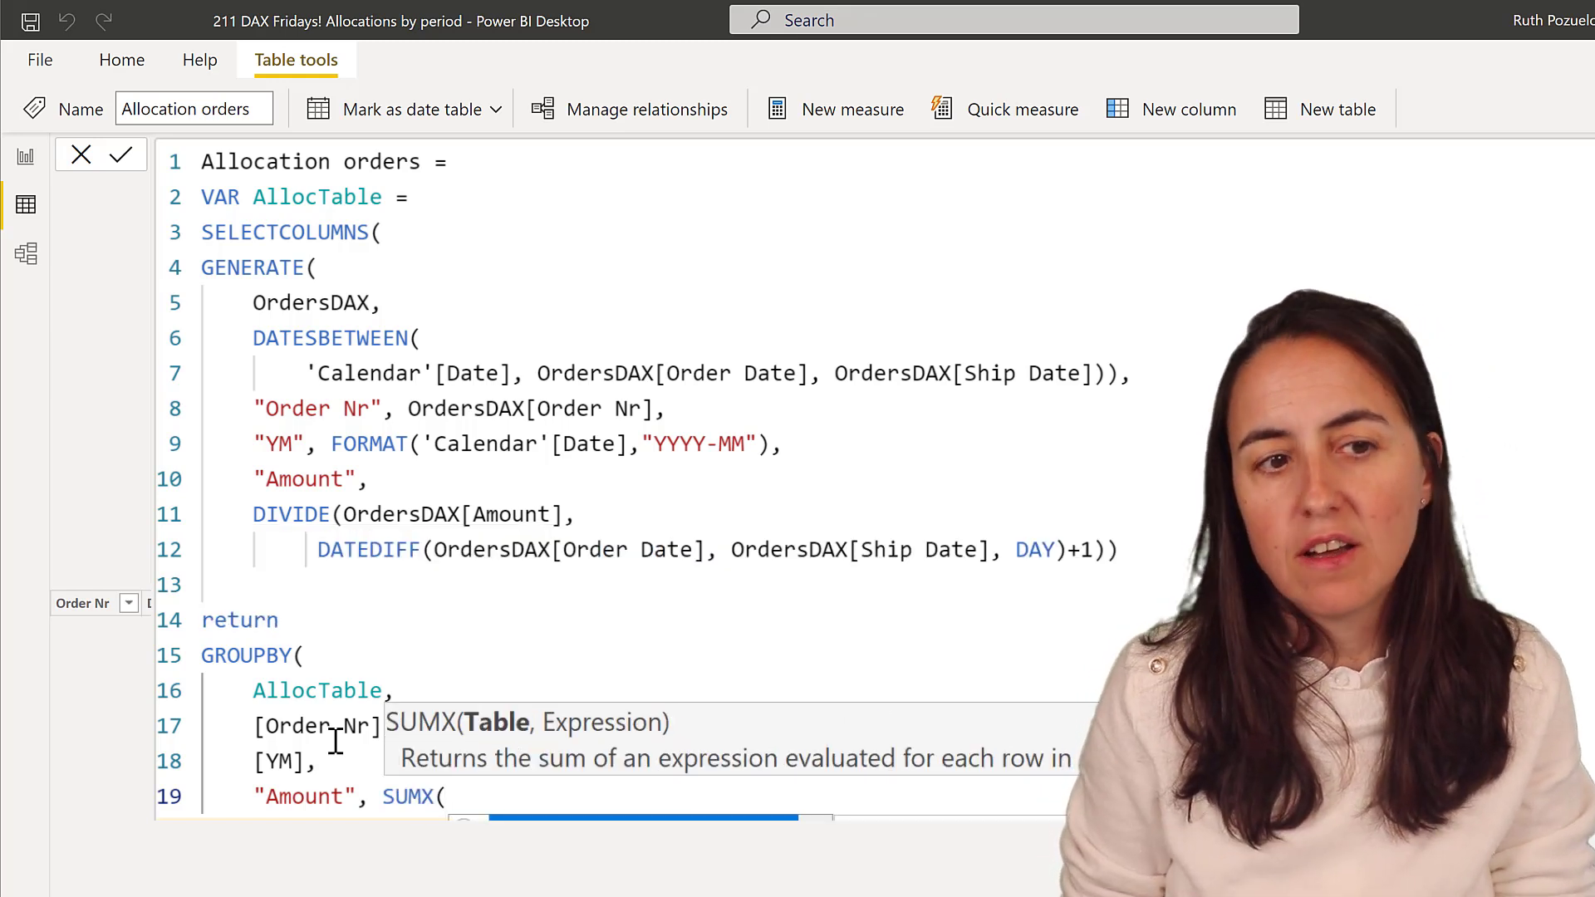
- Switch to the GROUPBY documentation page in the browser and examine the With CURRENTGROUP section
scroll(623, 465, "down", 6)
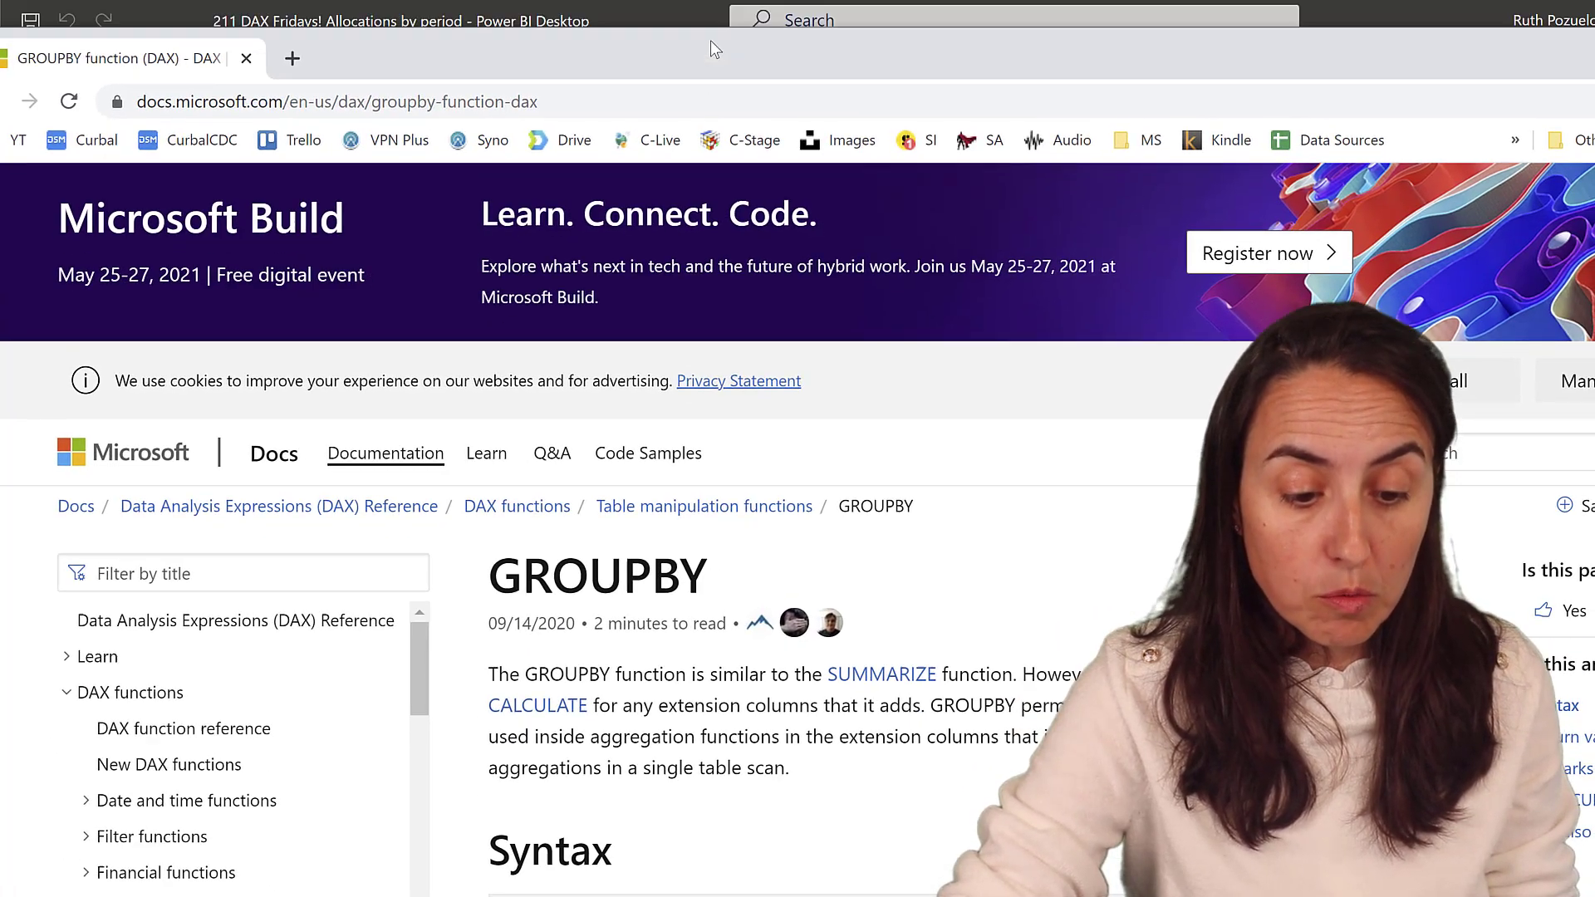
scroll(714, 510, "down", 15)
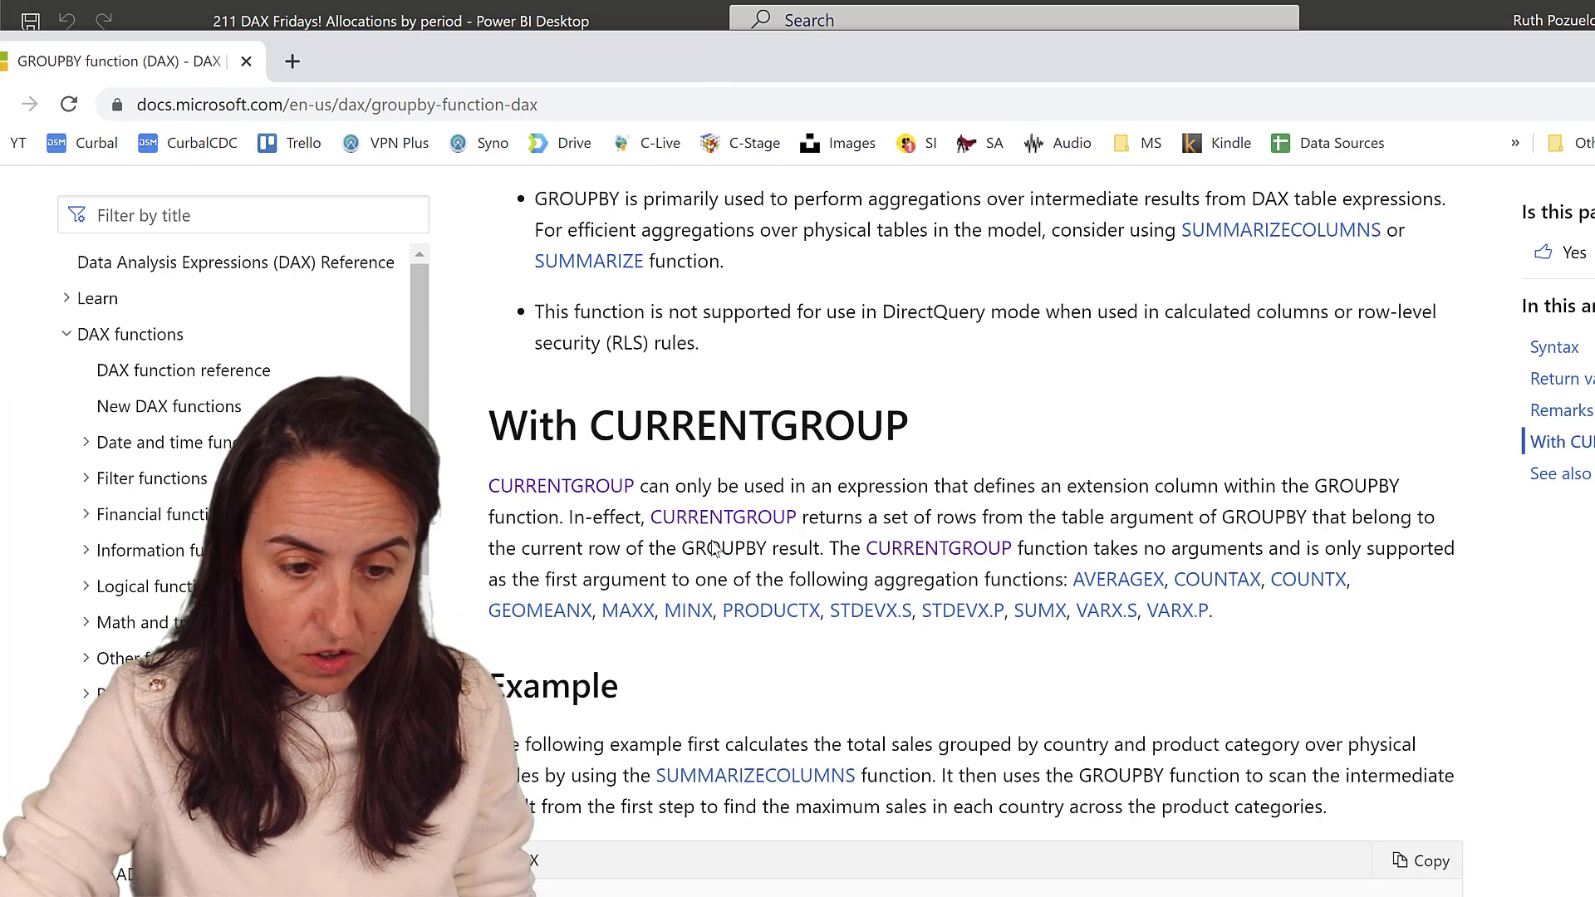
left_click_drag(616, 425, 1025, 486)
left_click(1095, 504)
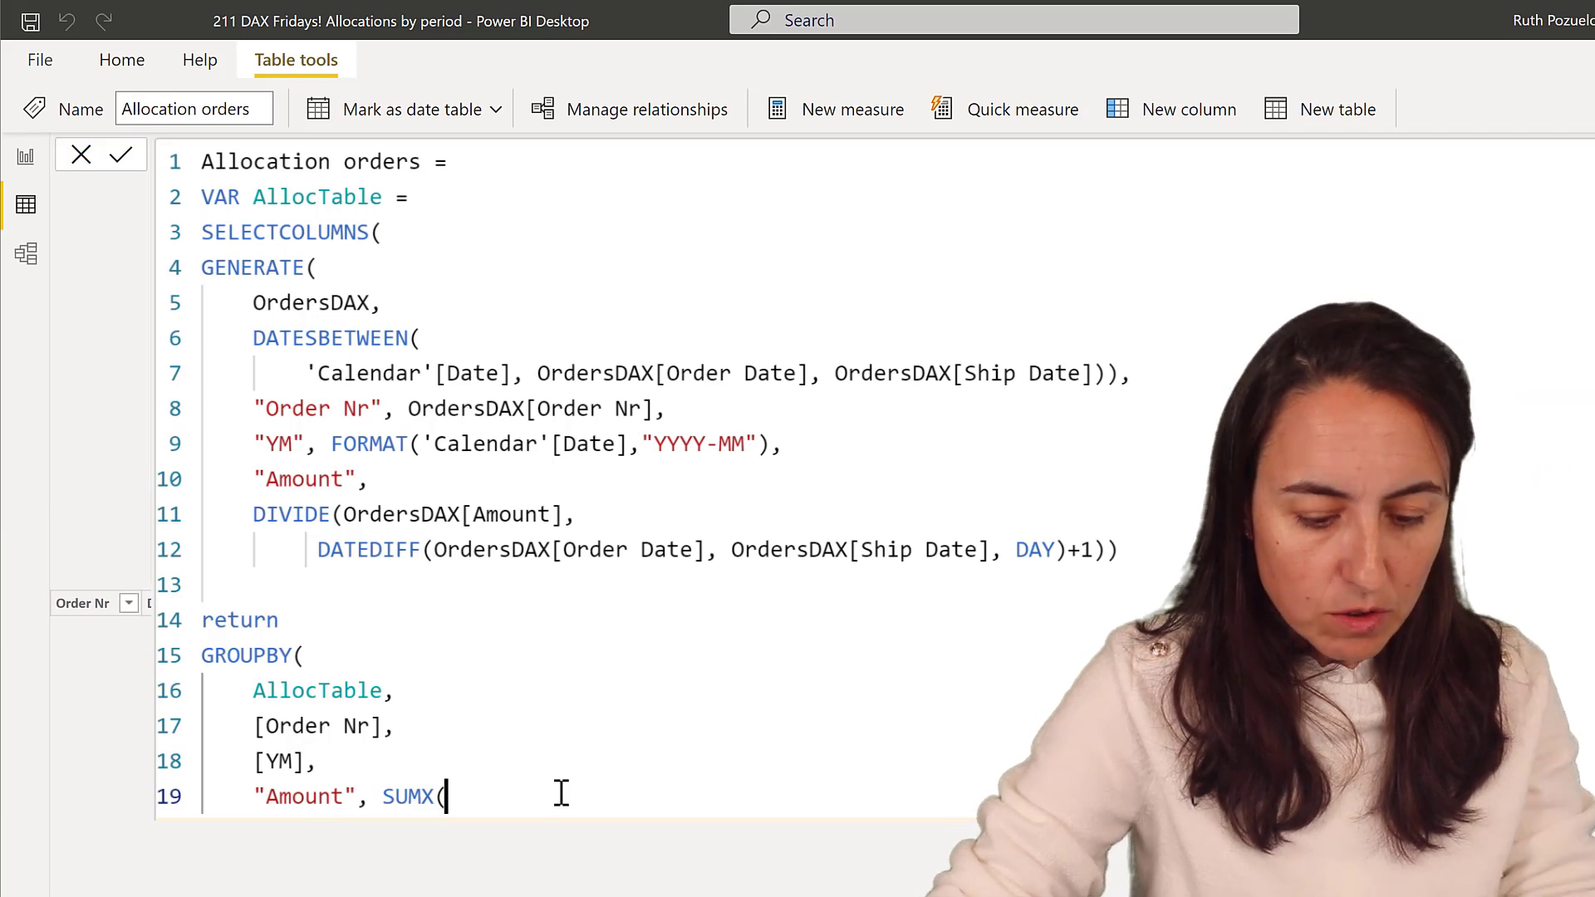
- Back in Power BI Desktop, complete SUMX with CURRENTGROUP() and [Amount], close the GROUPBY parenthesis, and commit the table formula
type("curr")
key("Tab")
type("()")
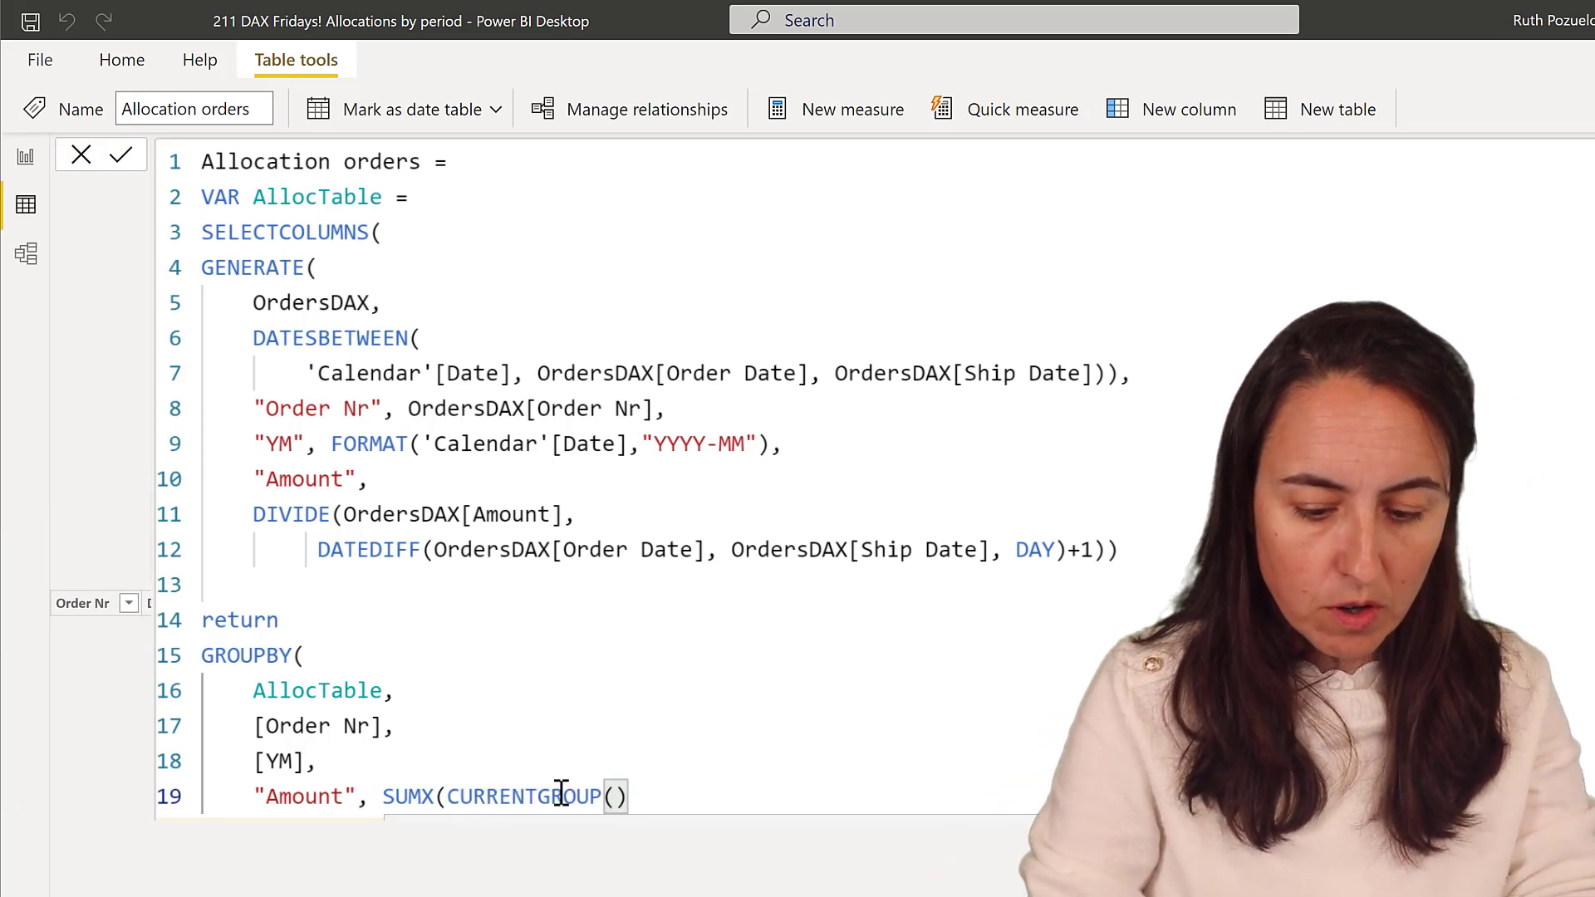
type(", [Amount]")
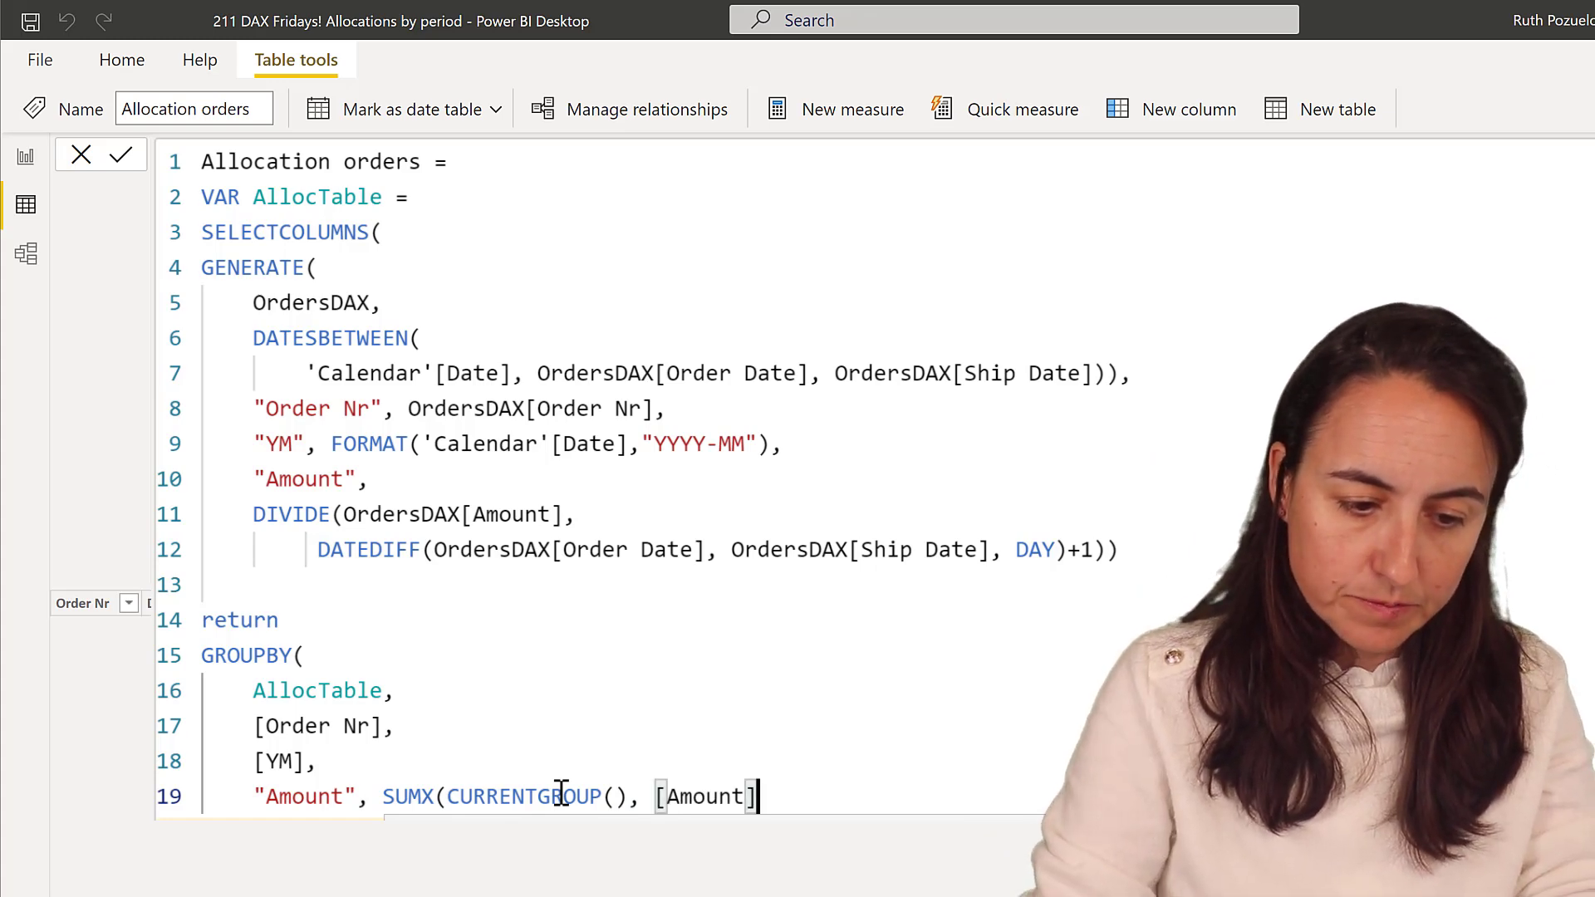
type(")")
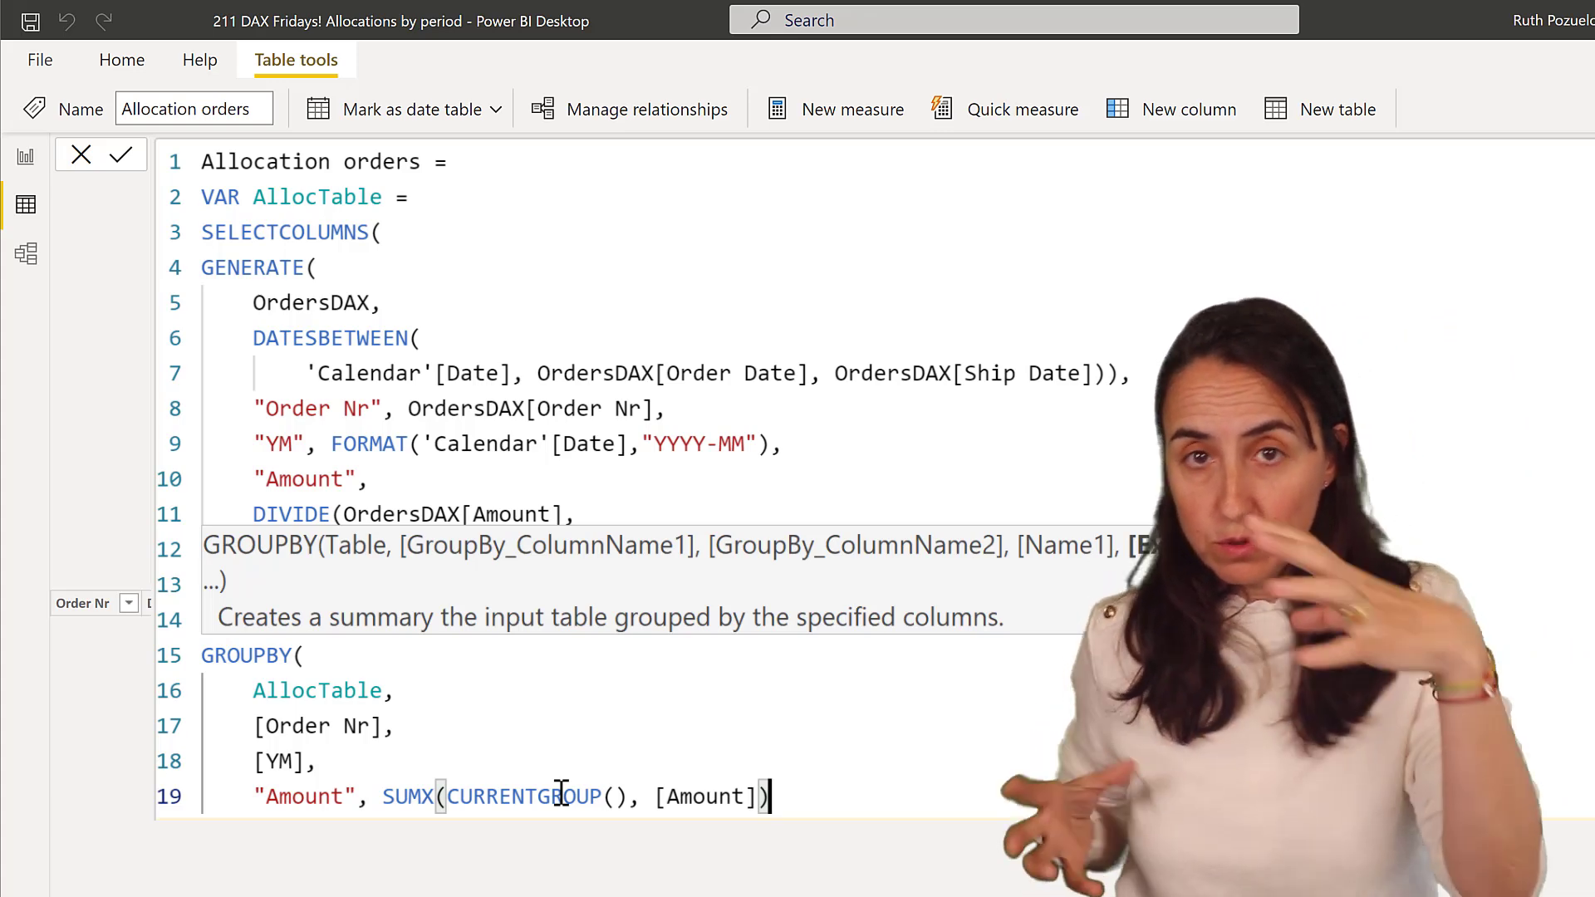
key("Return")
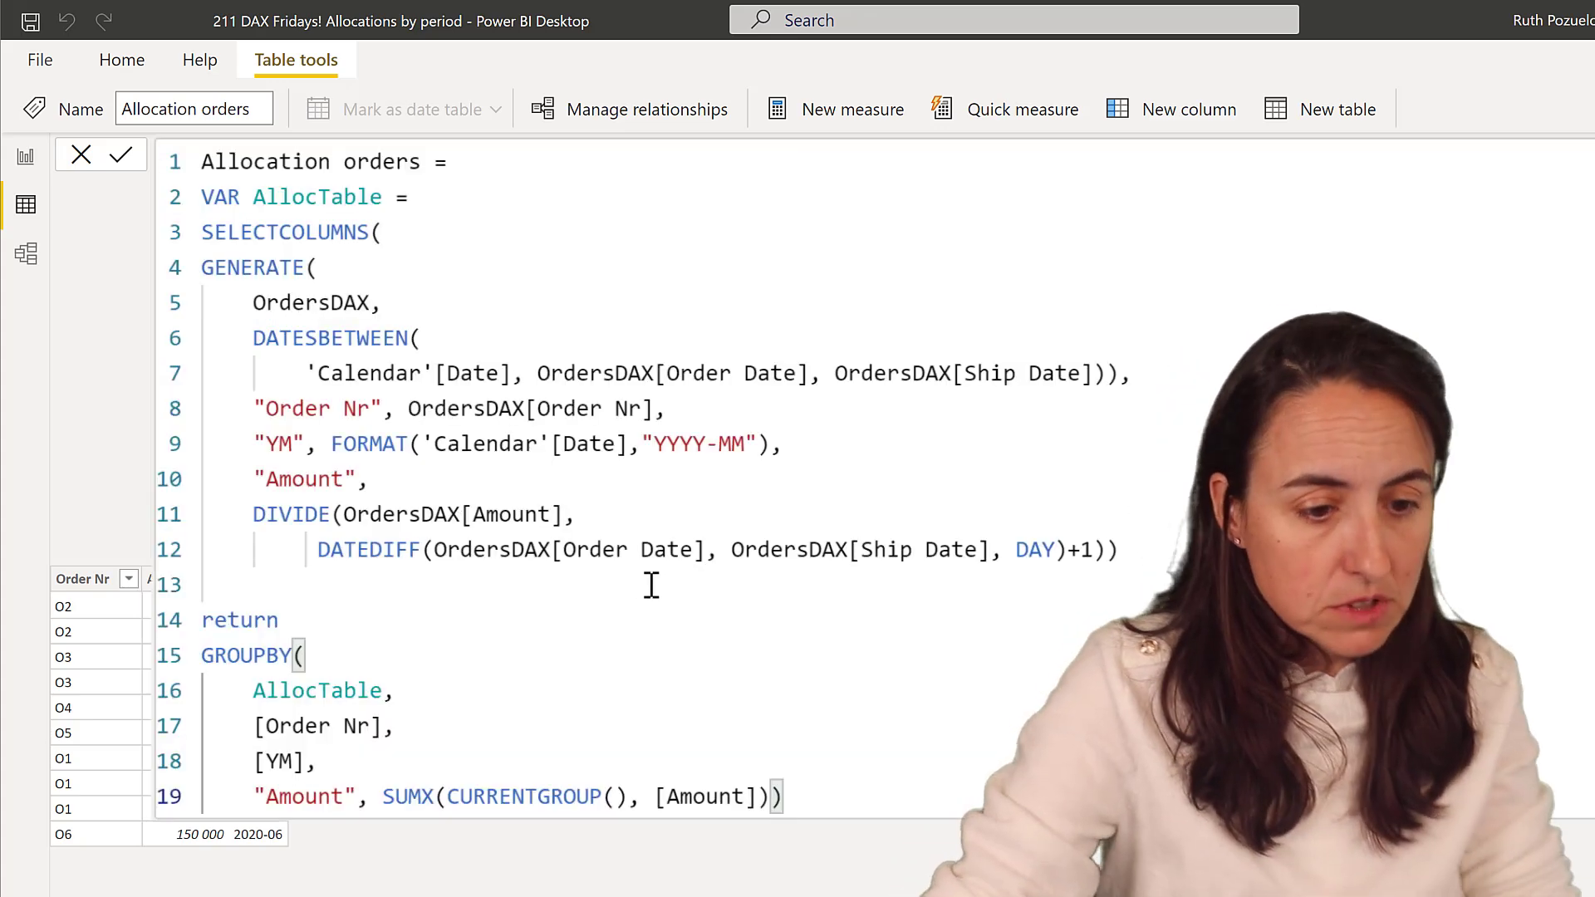
- Replace FORMAT with YEAR in the YM column's expression and remove the "YYYY-MM" argument with its comma
double_click(381, 437)
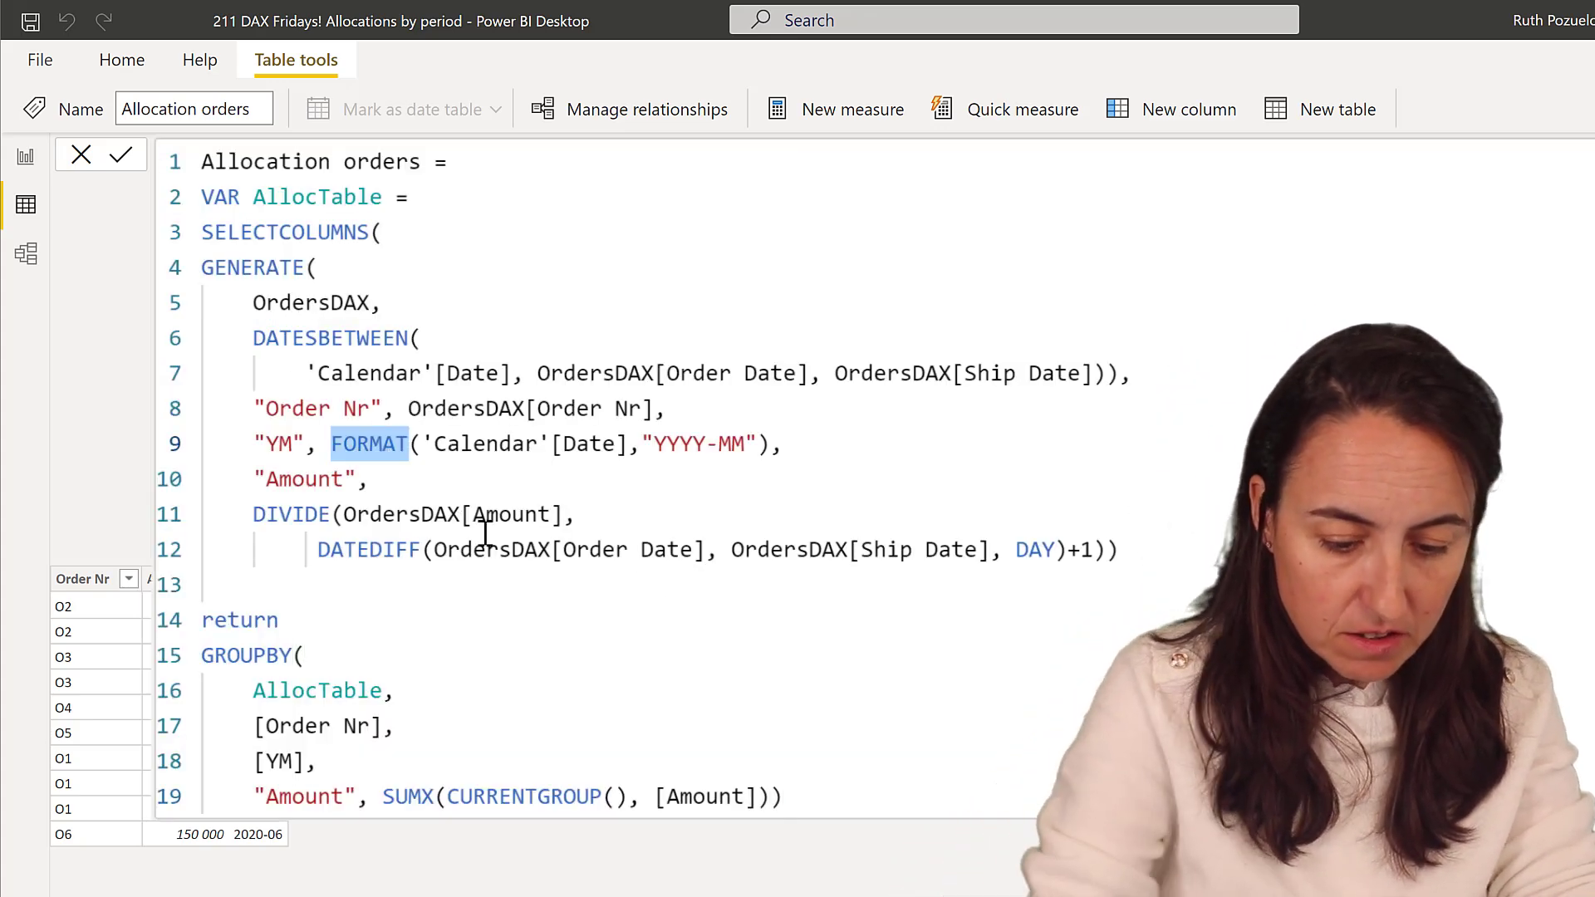
type("Ye")
key("Tab")
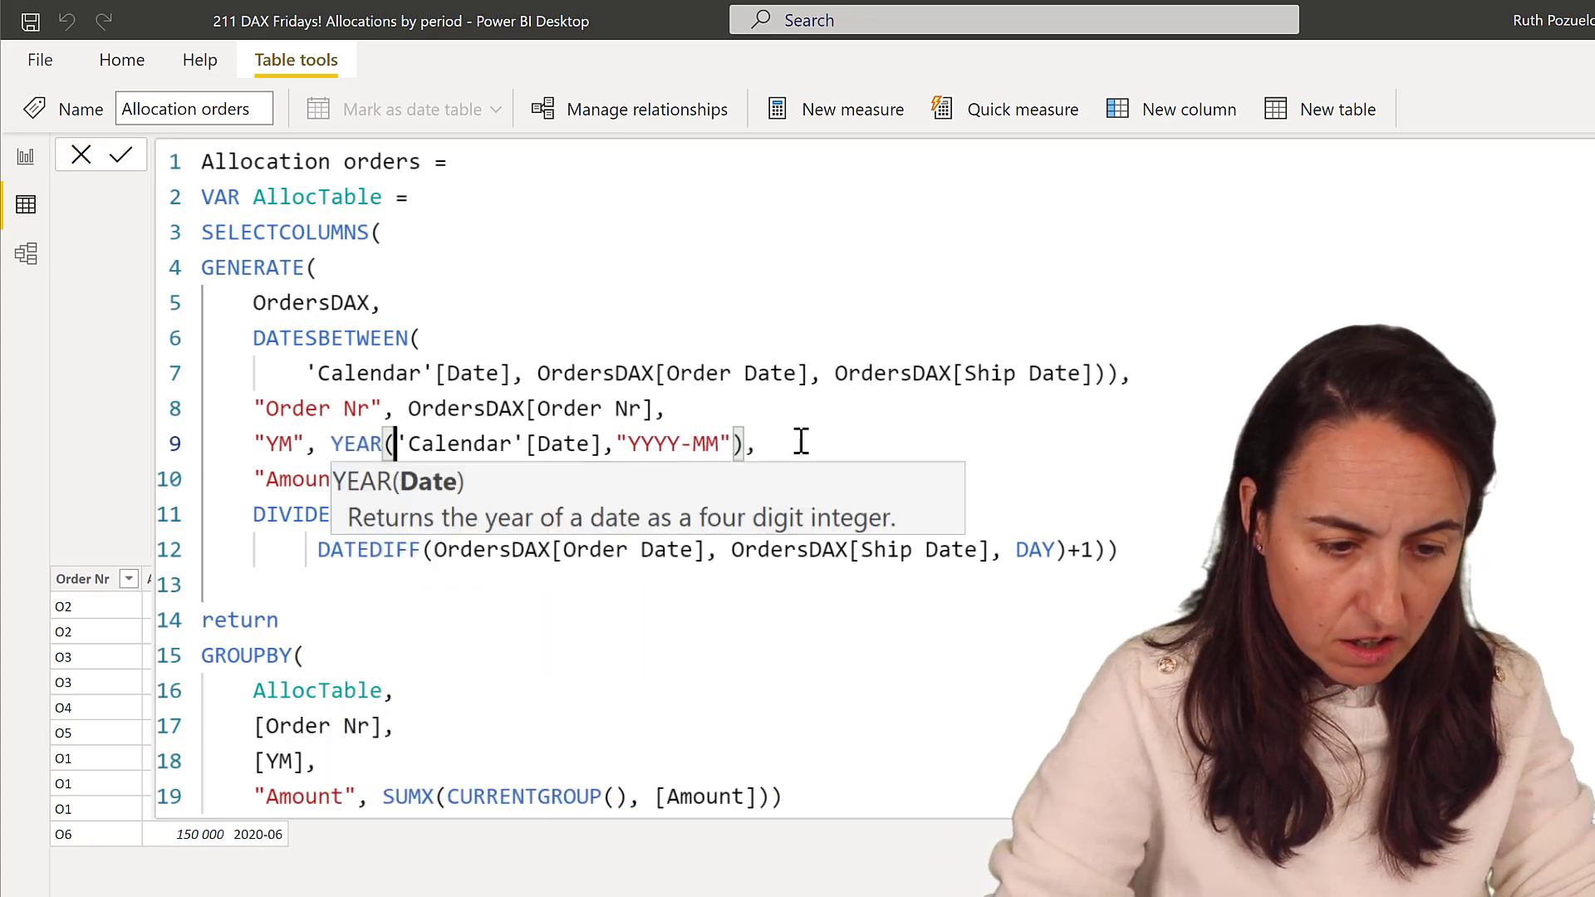
left_click(618, 443)
left_click(733, 449, "shift")
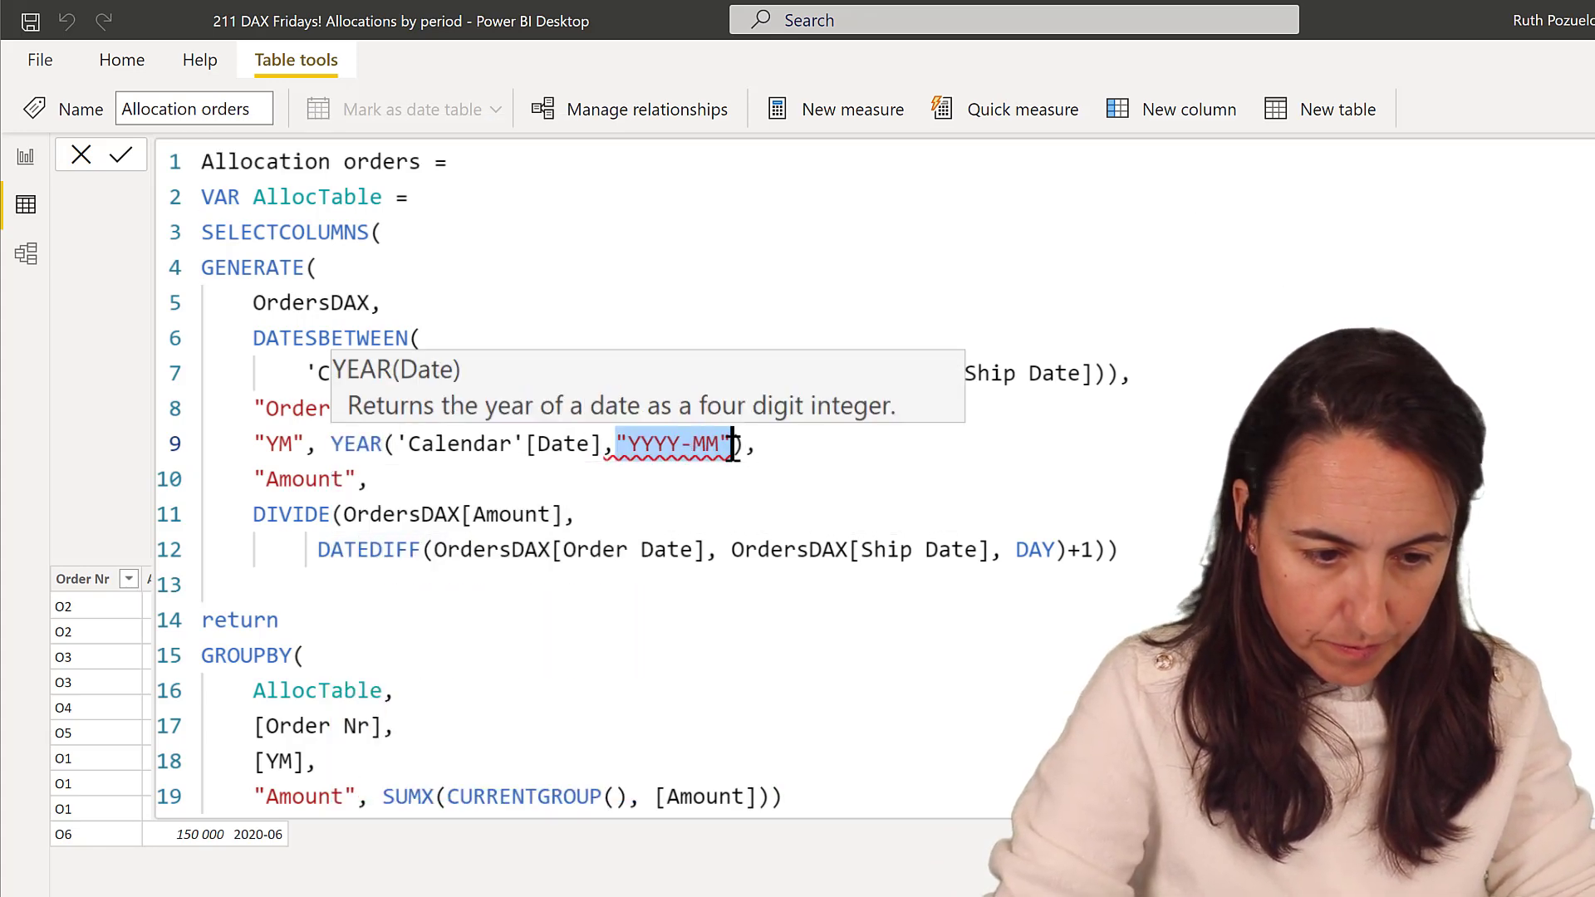
key("BackSpace")
key("BackSpace")
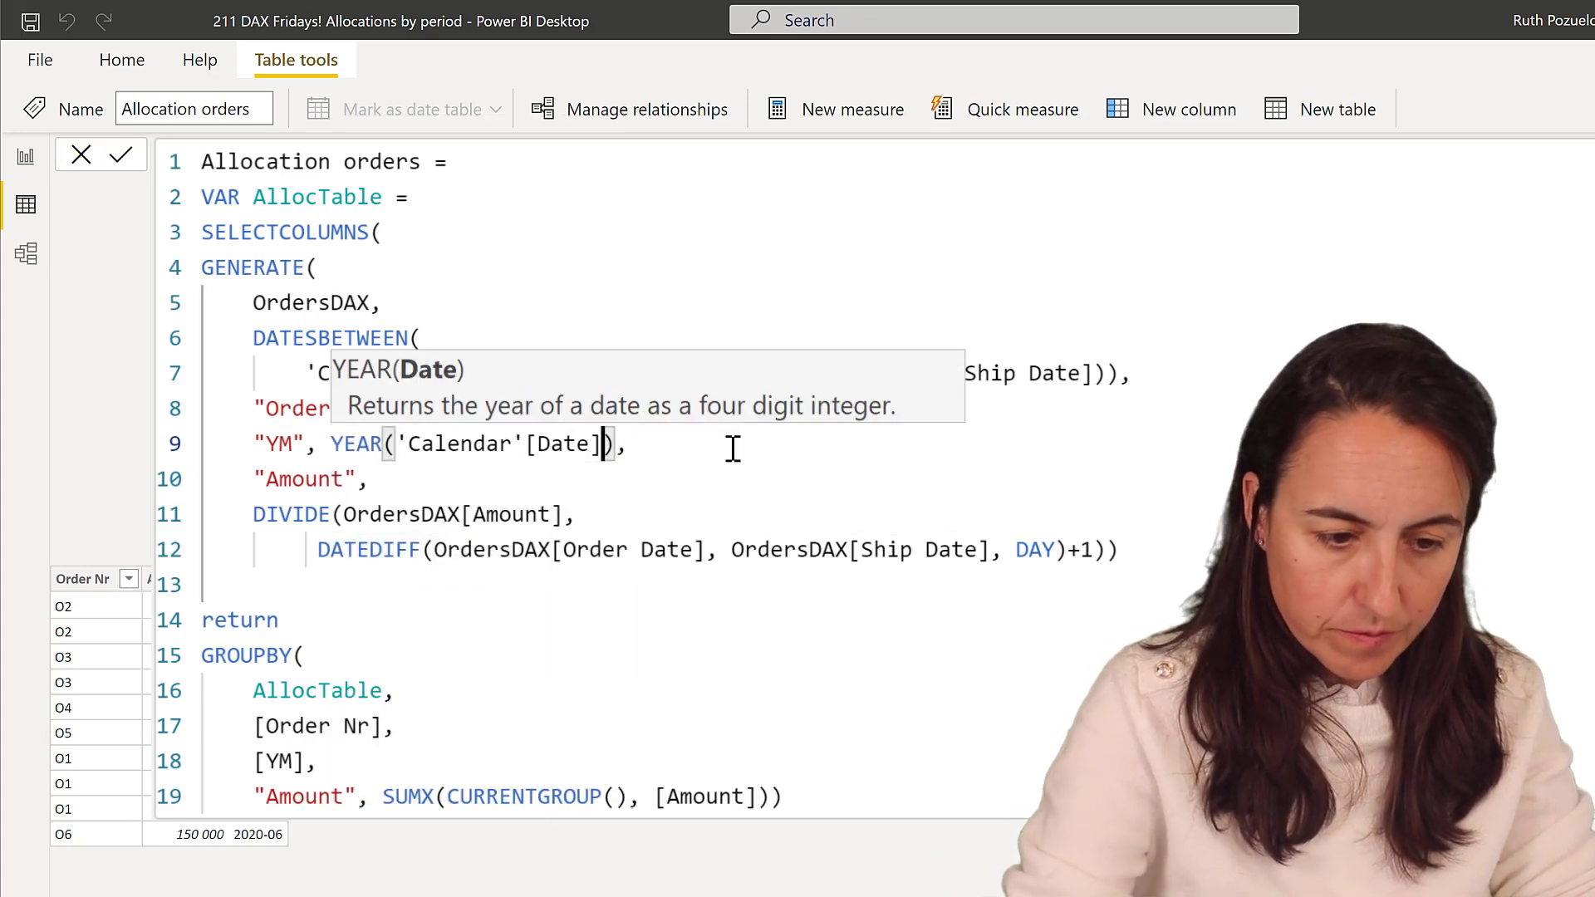
- Rename the "YM" column in SELECTCOLUMNS to "Year"
left_click(281, 445)
type("ear")
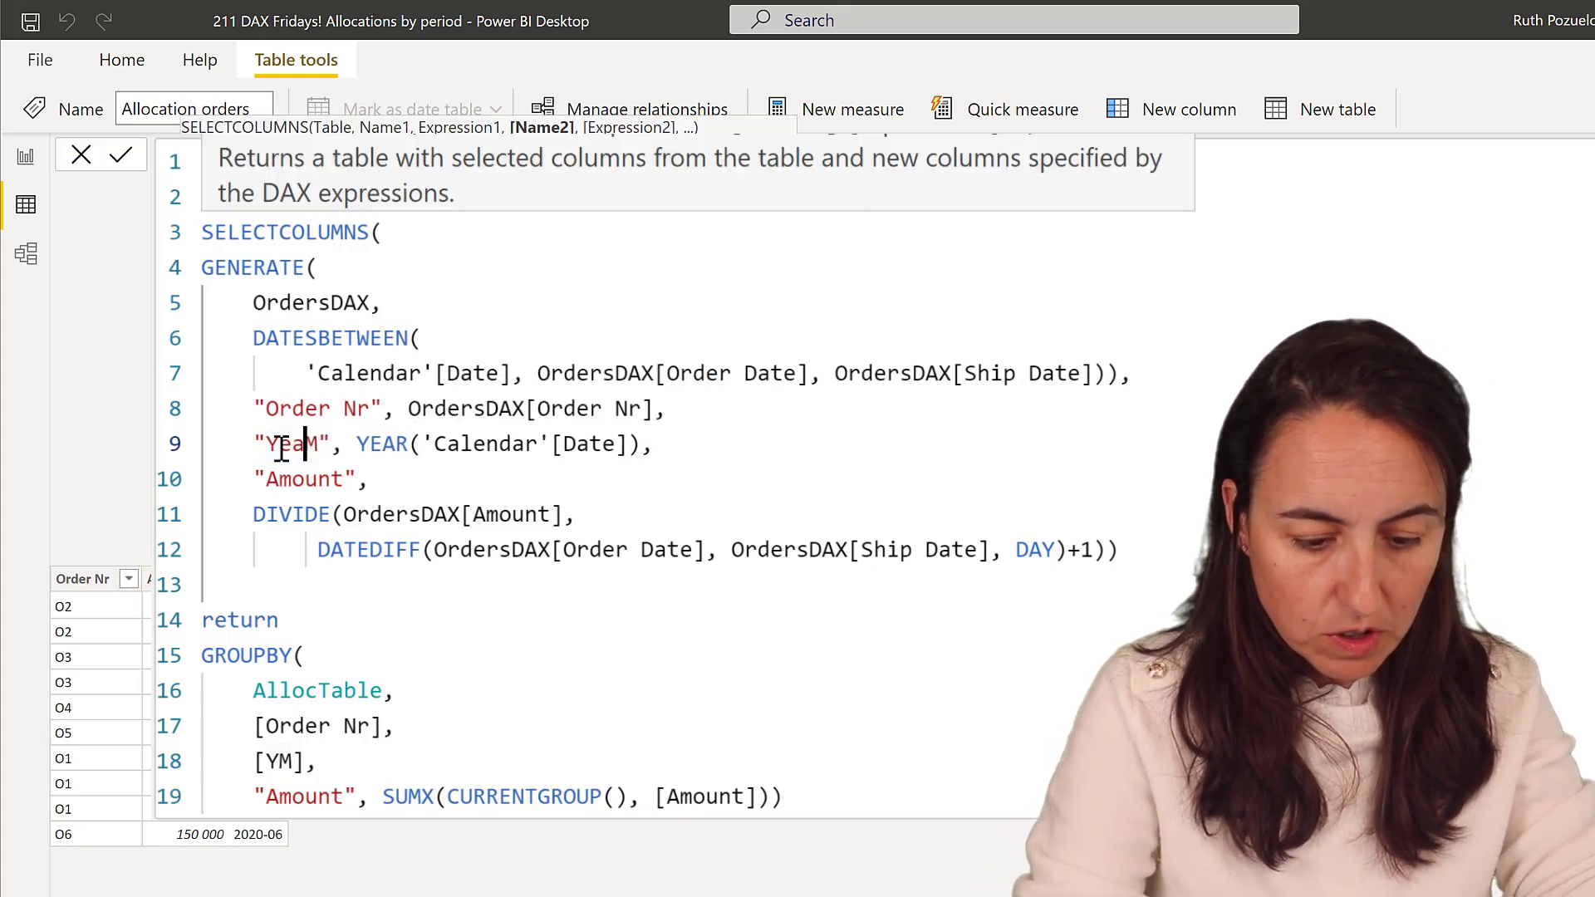
key("Delete")
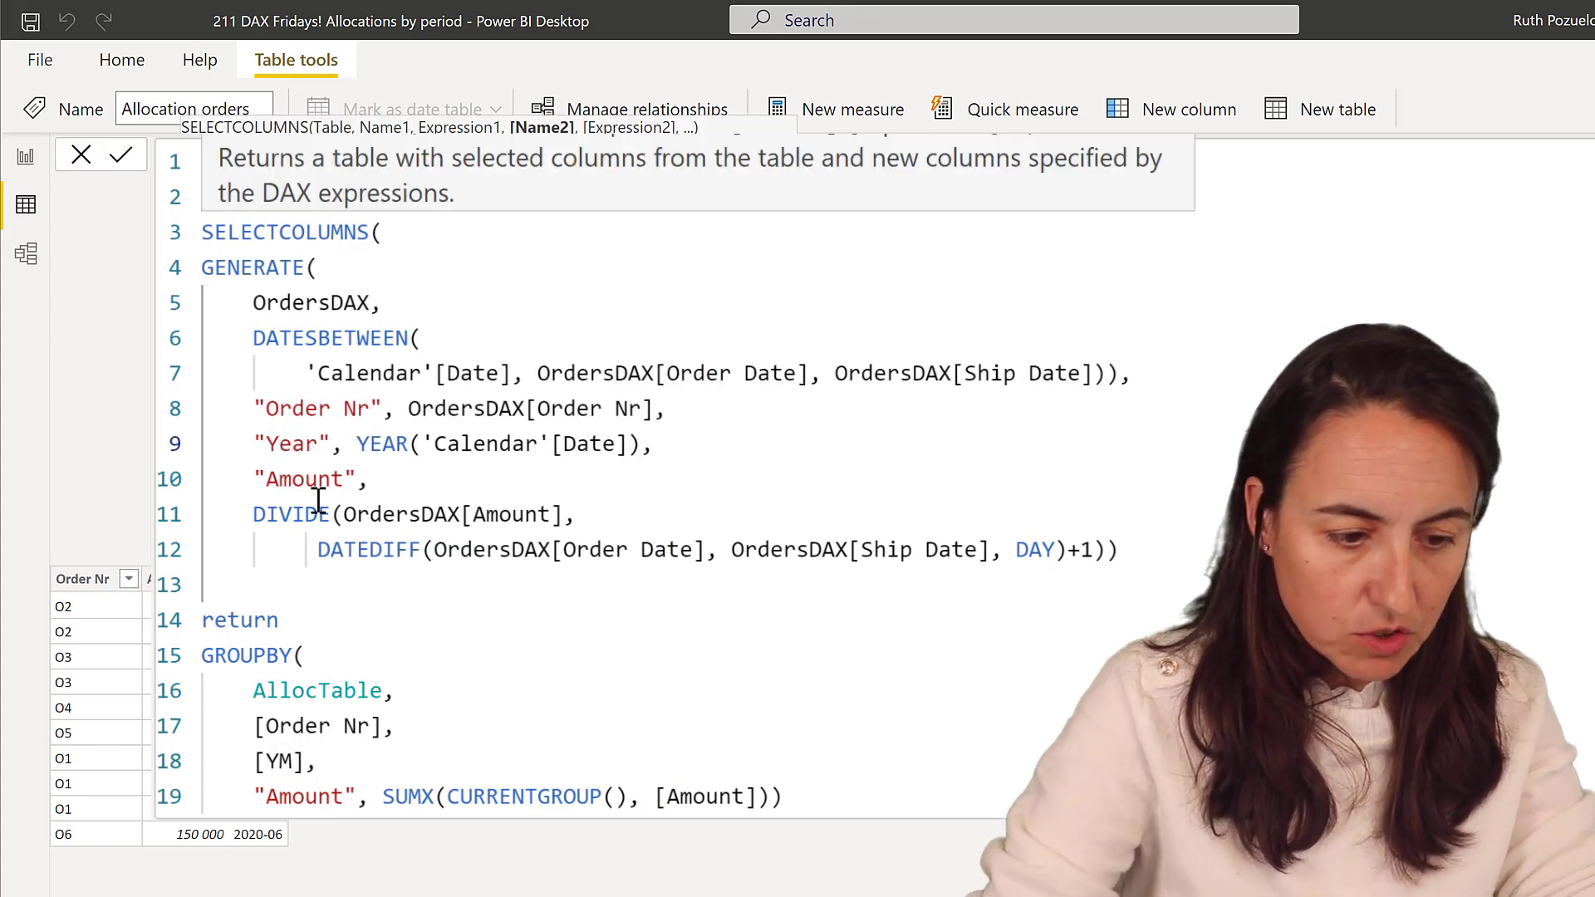
- Replace the [YM] grouping column in GROUPBY with [Year] and commit the table formula
left_click(297, 761)
key("BackSpace")
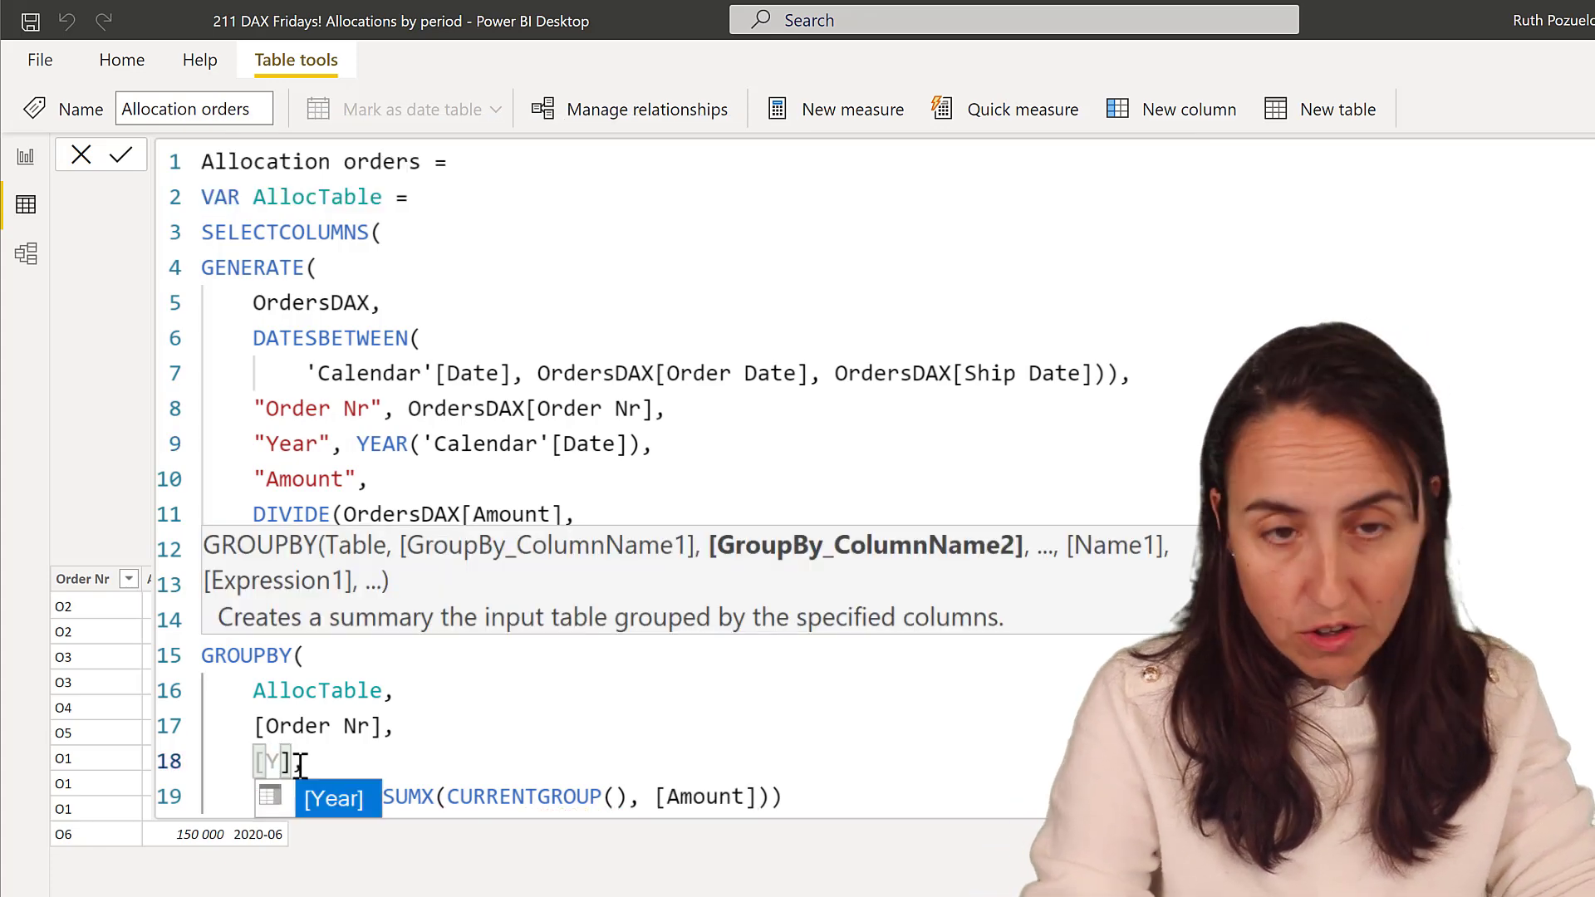
key("Tab")
key("Escape")
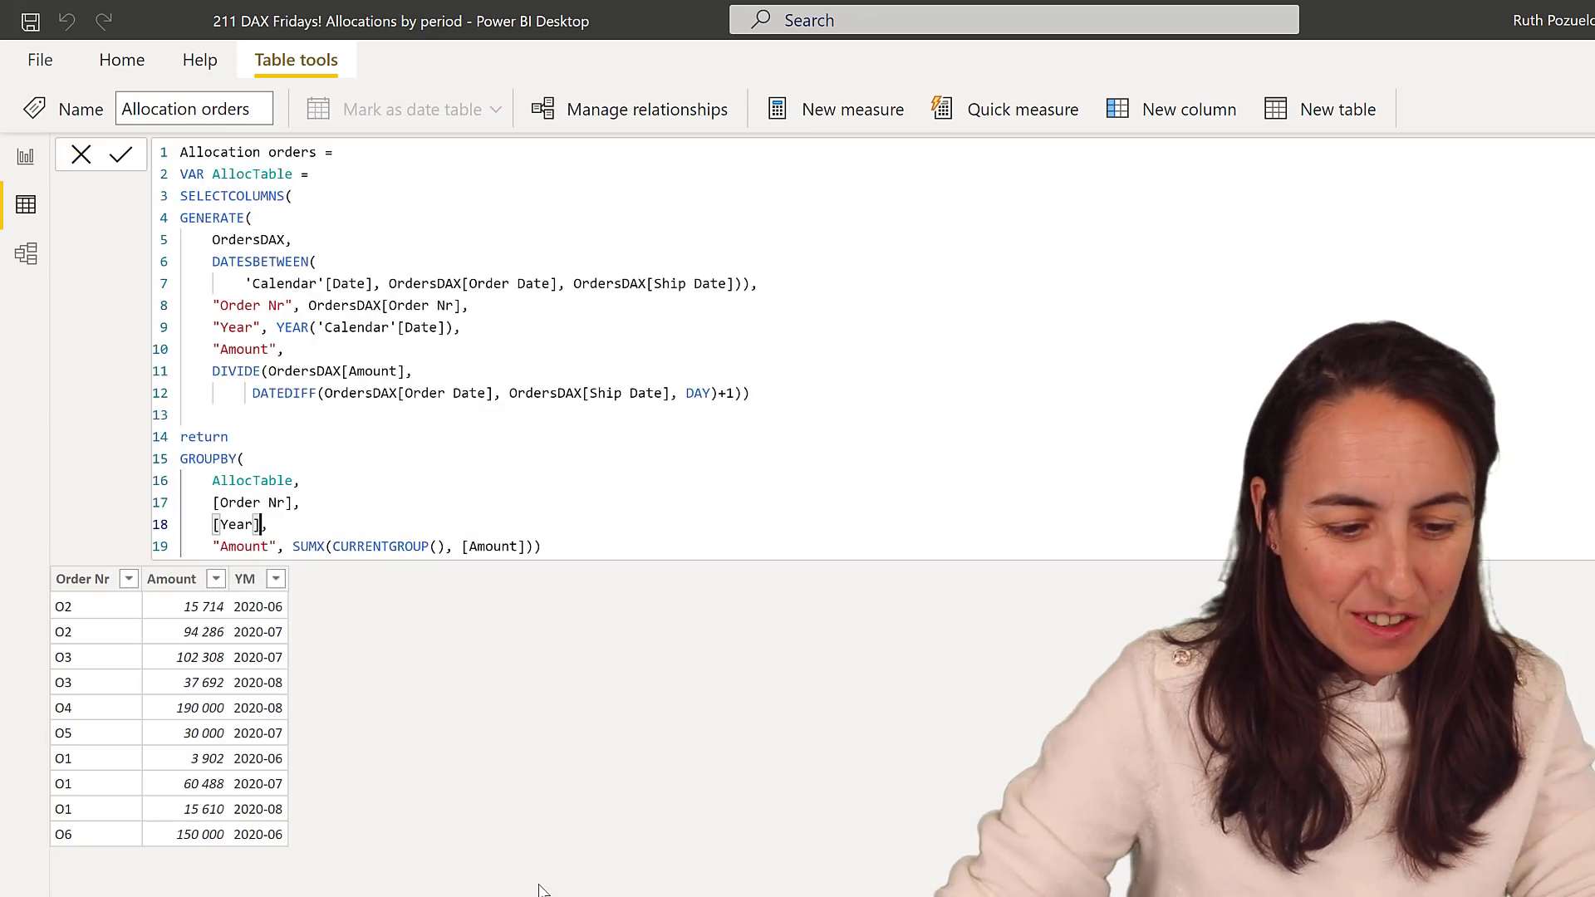
key("Return")
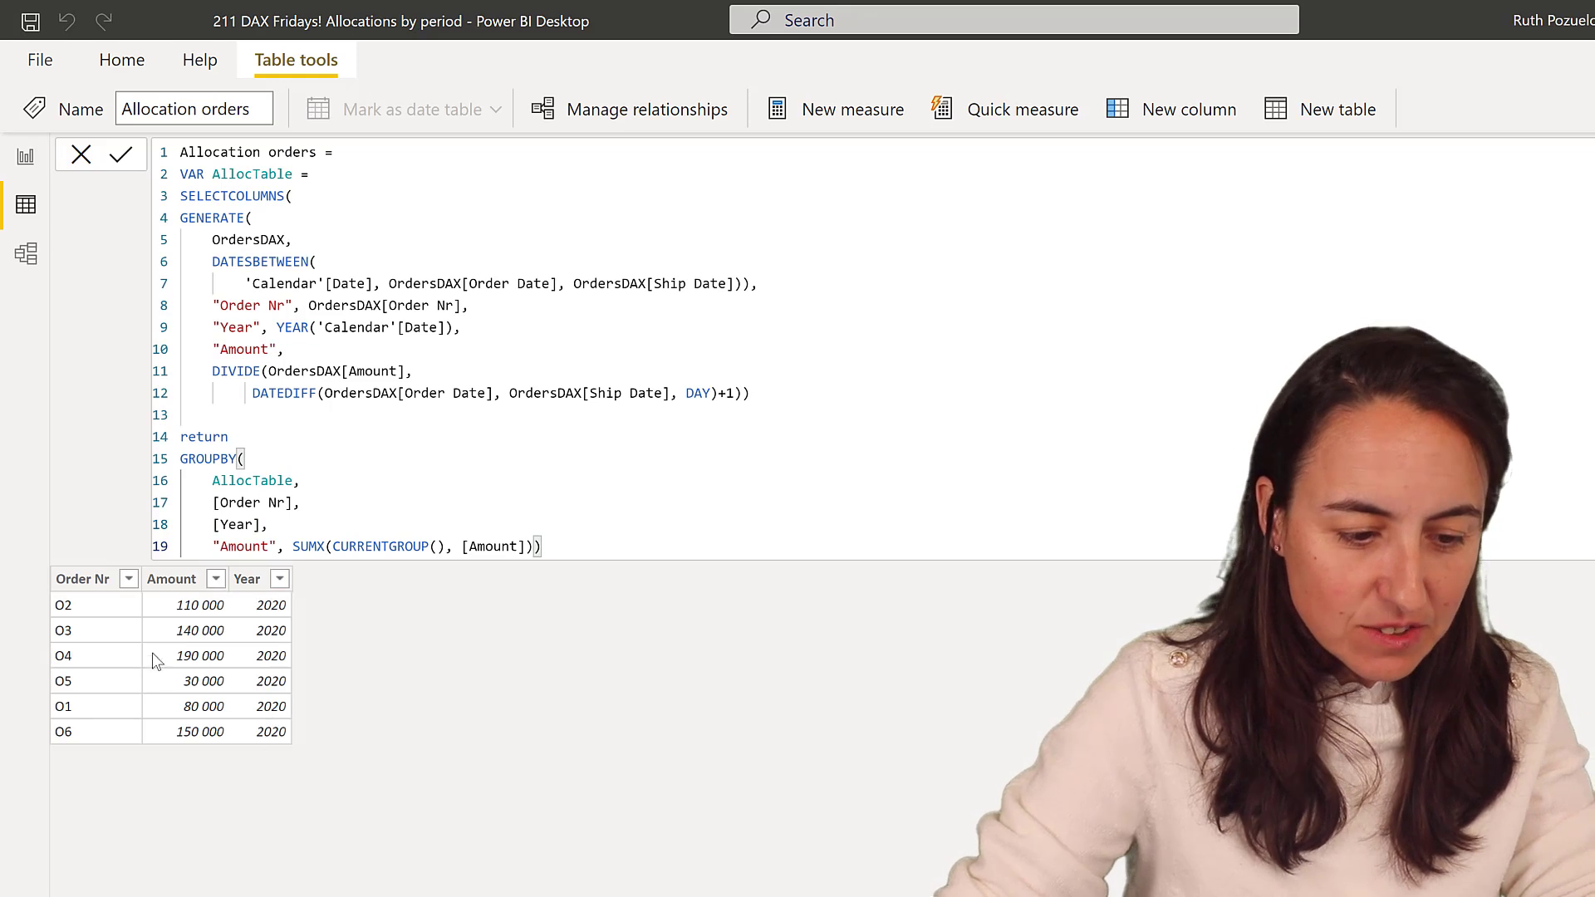